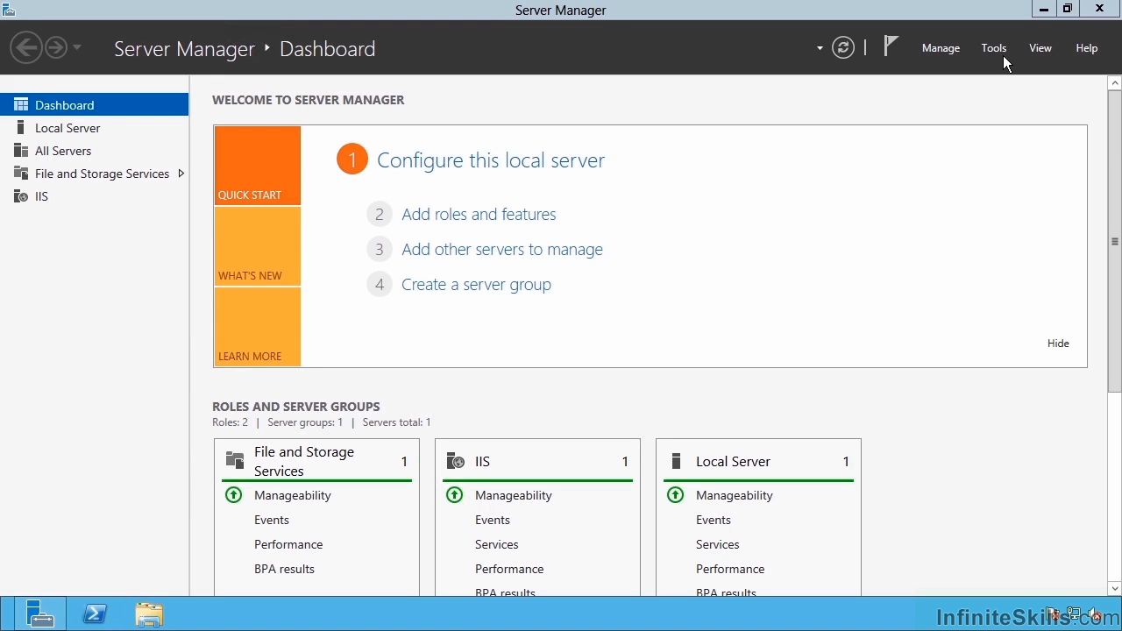
- Open Network Load Balancing Manager
click(996, 49)
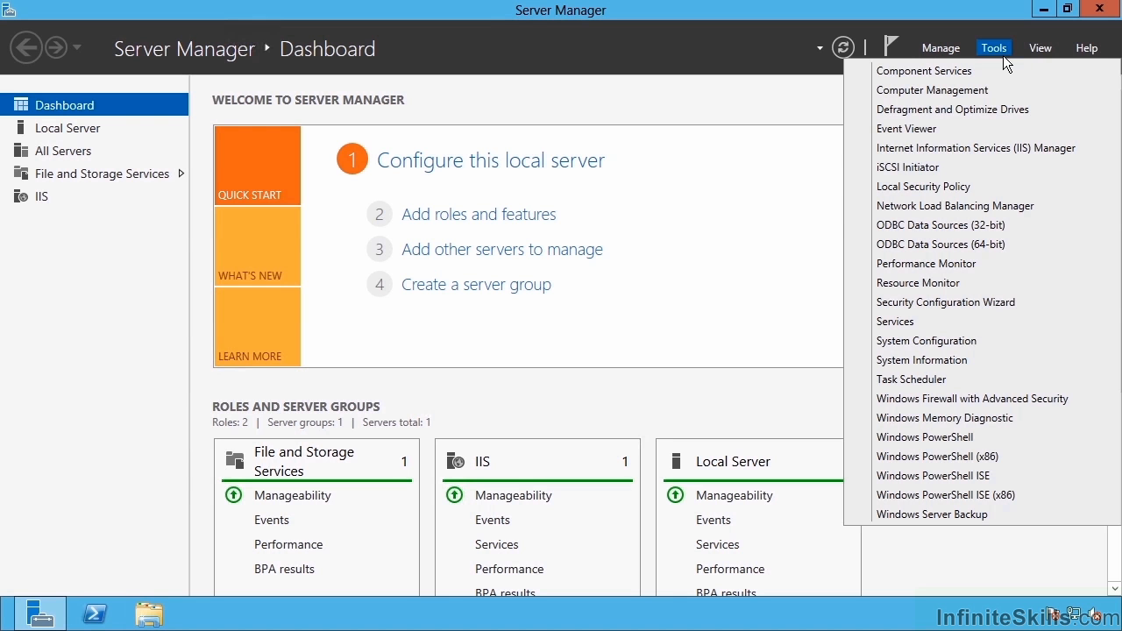
click(999, 213)
click(830, 53)
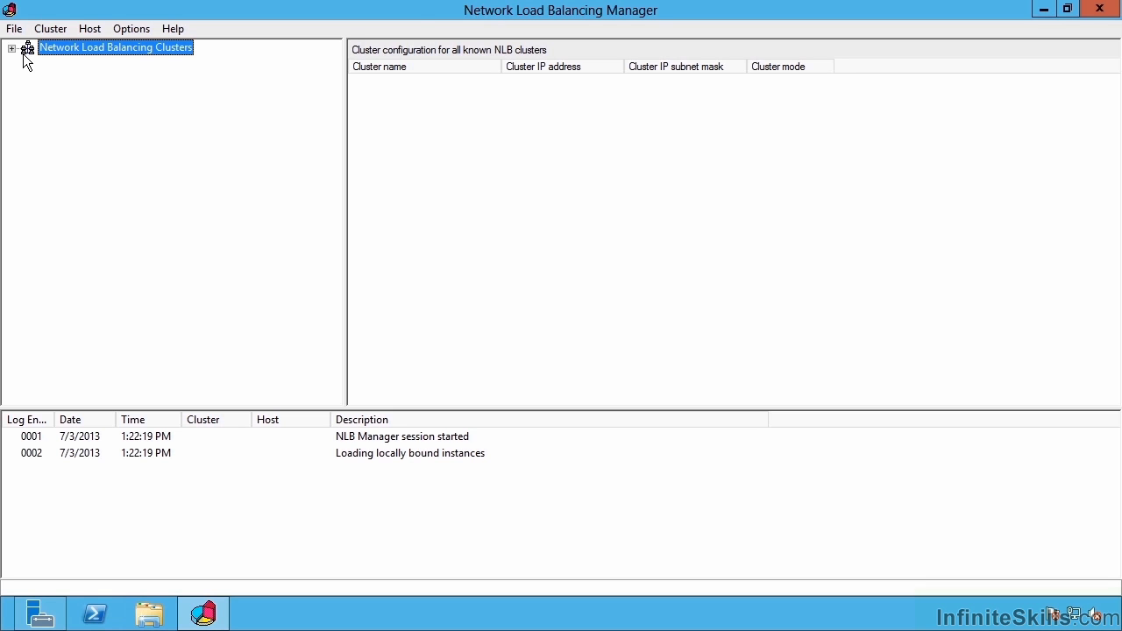
- Start a new cluster on host savdaliis01.savilltech.net using its Ethernet interface, and accept the default host parameters
right_click(93, 51)
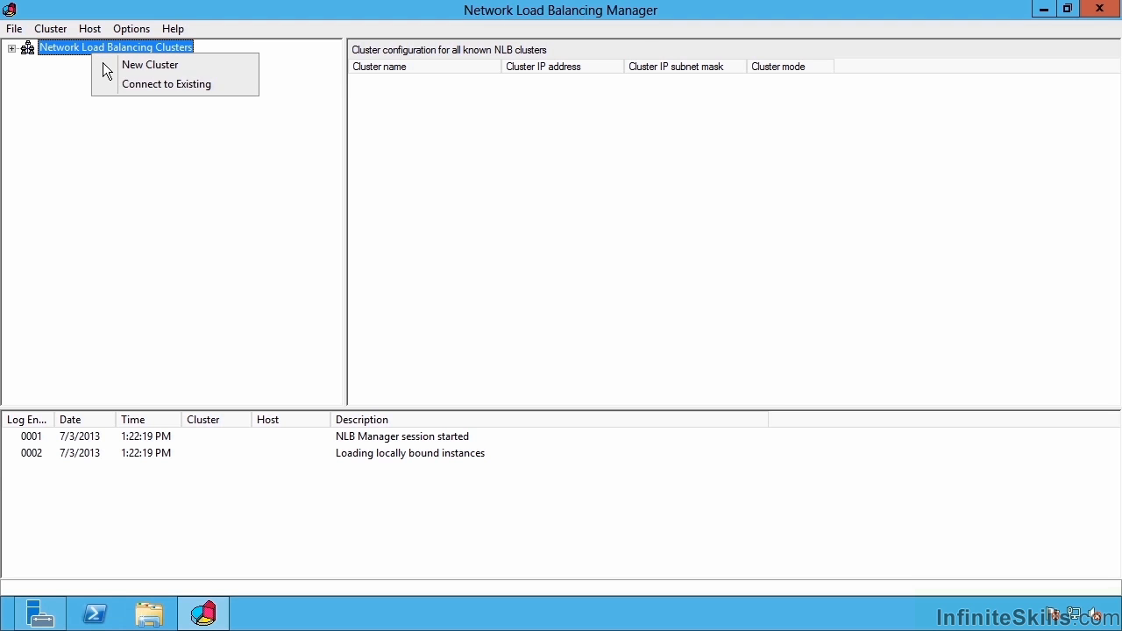
click(134, 70)
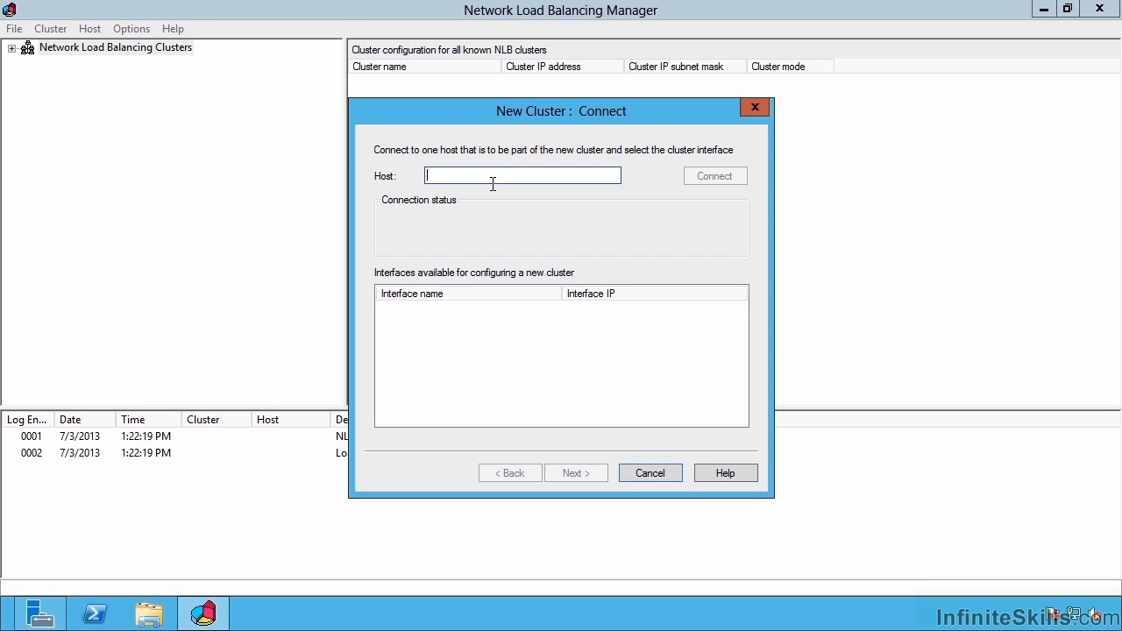
text(sa)
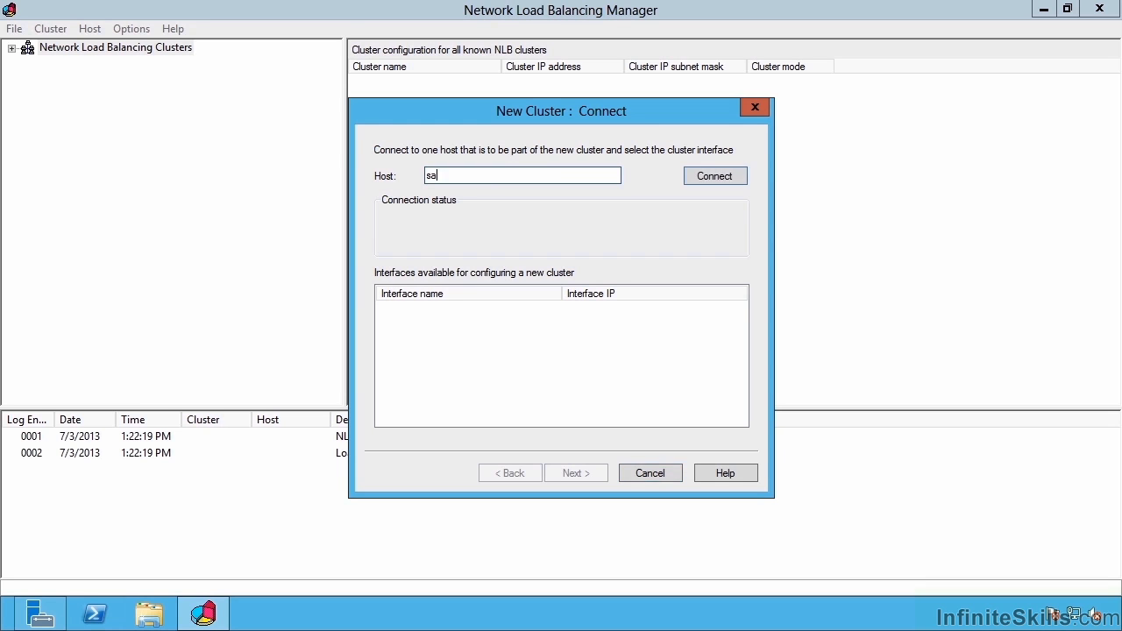
text(vdaliis01.savilltech.net)
click(729, 185)
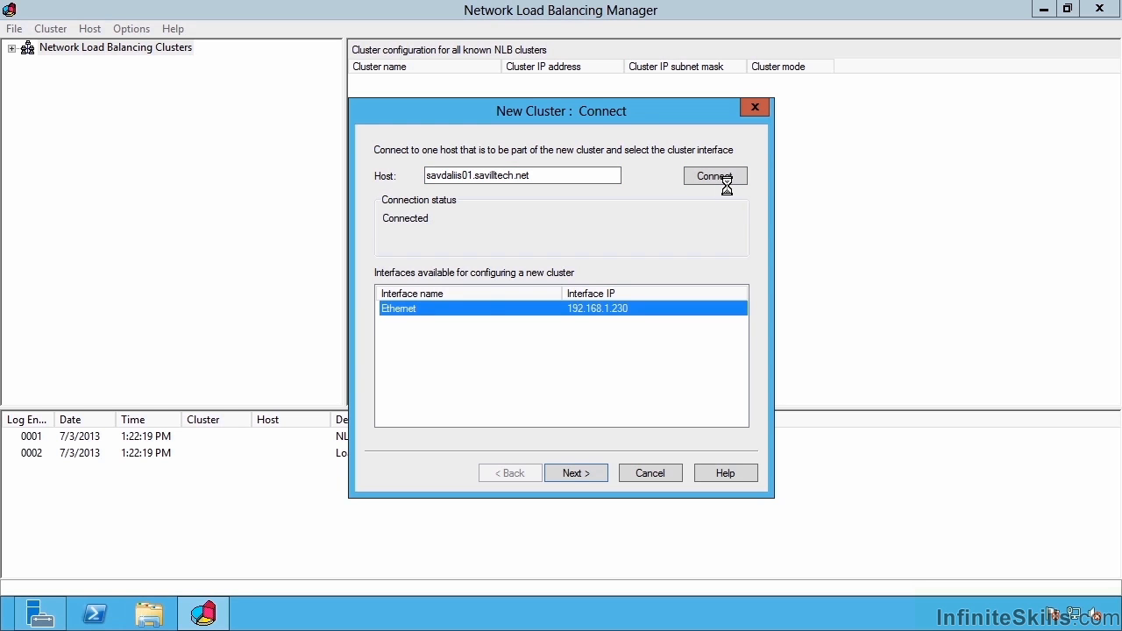
click(584, 482)
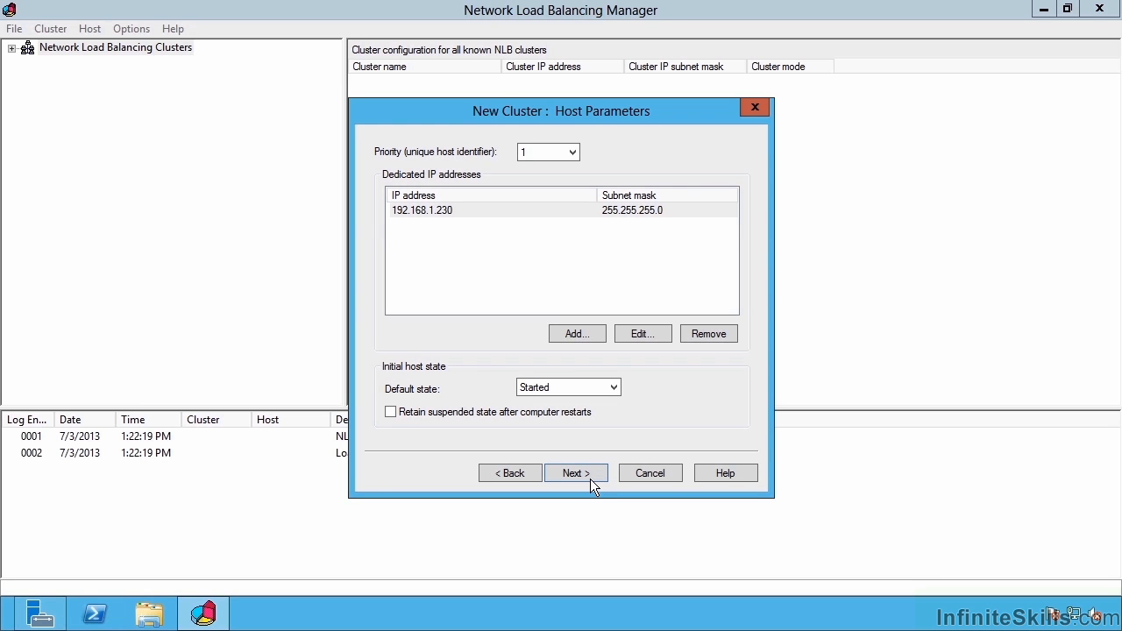
click(591, 479)
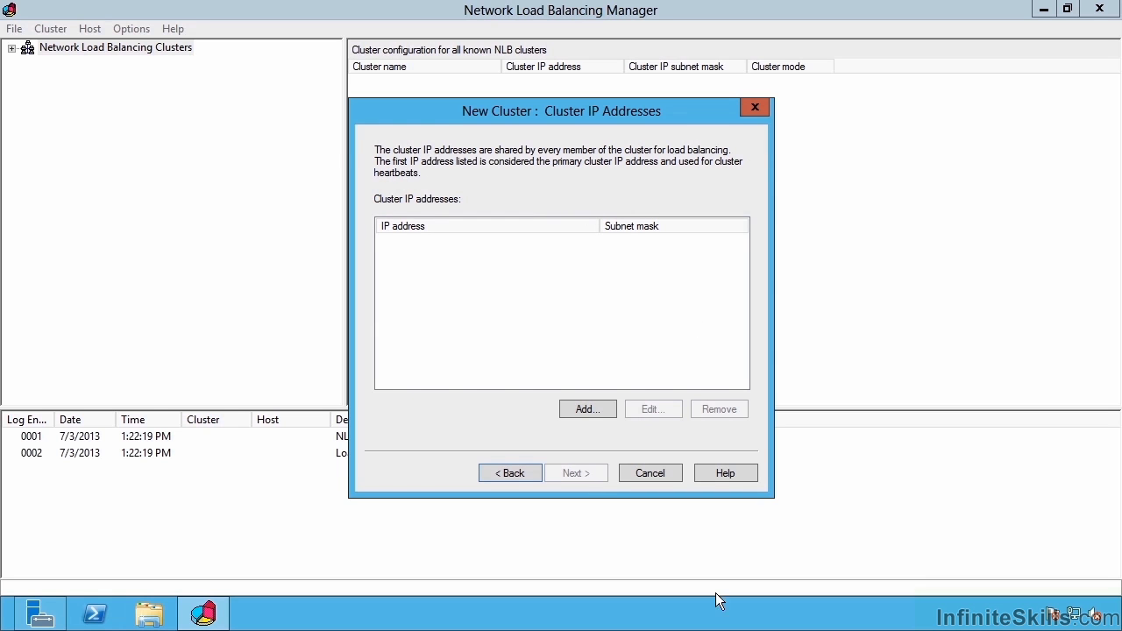
- Add the cluster IPv4 address 192.168.1.235 with subnet mask 255.255.255.0
click(599, 416)
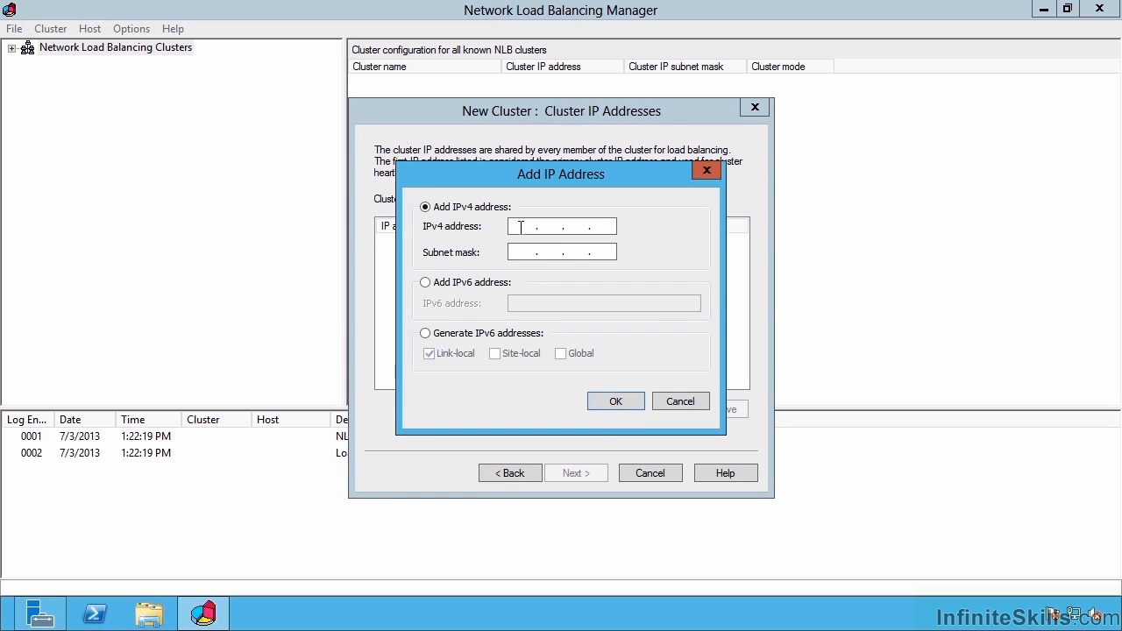
text(192 . 168 . 1 . 235)
key(Tab)
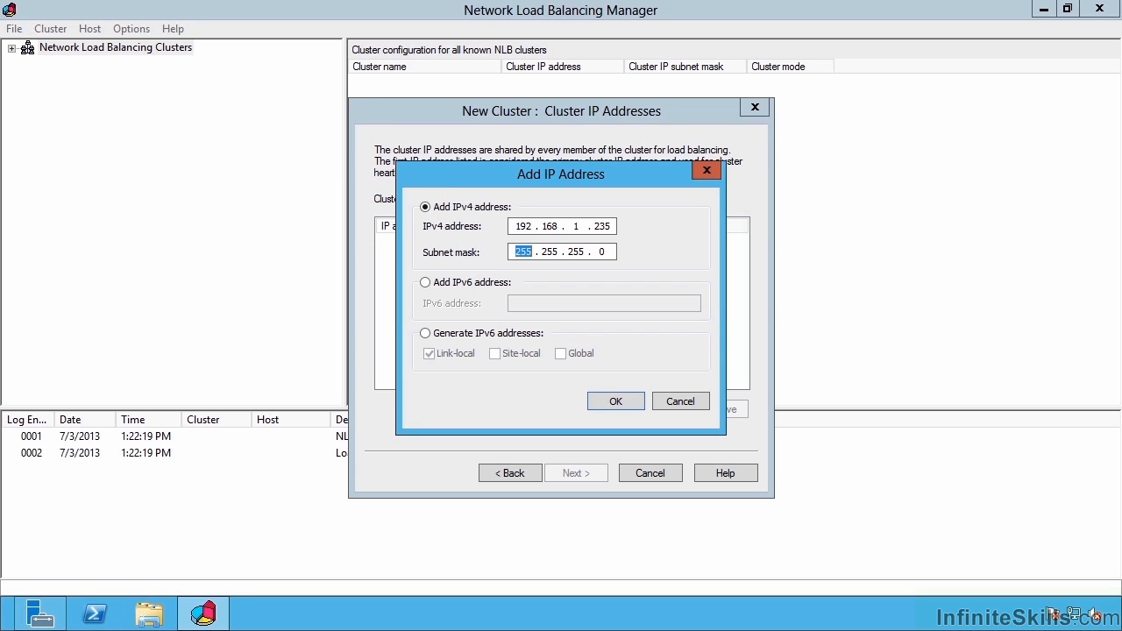
click(618, 403)
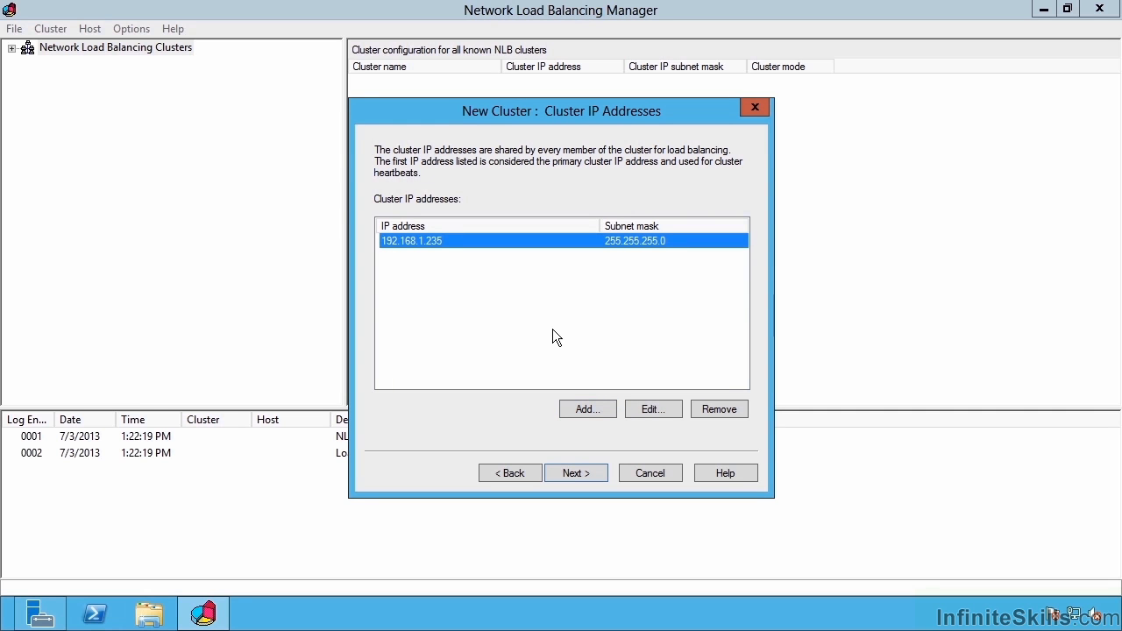
click(576, 476)
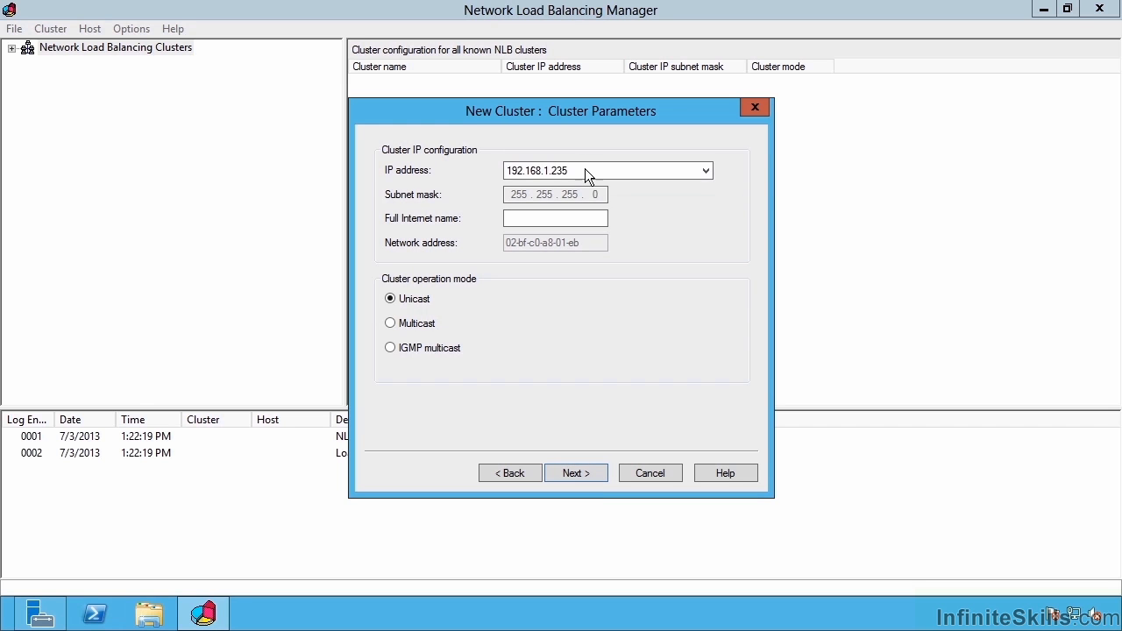
- Name the cluster iisnlb.savilltech.net in multicast mode and finish creating it with the default port rule
click(545, 225)
text(iisnlb.saviltec)
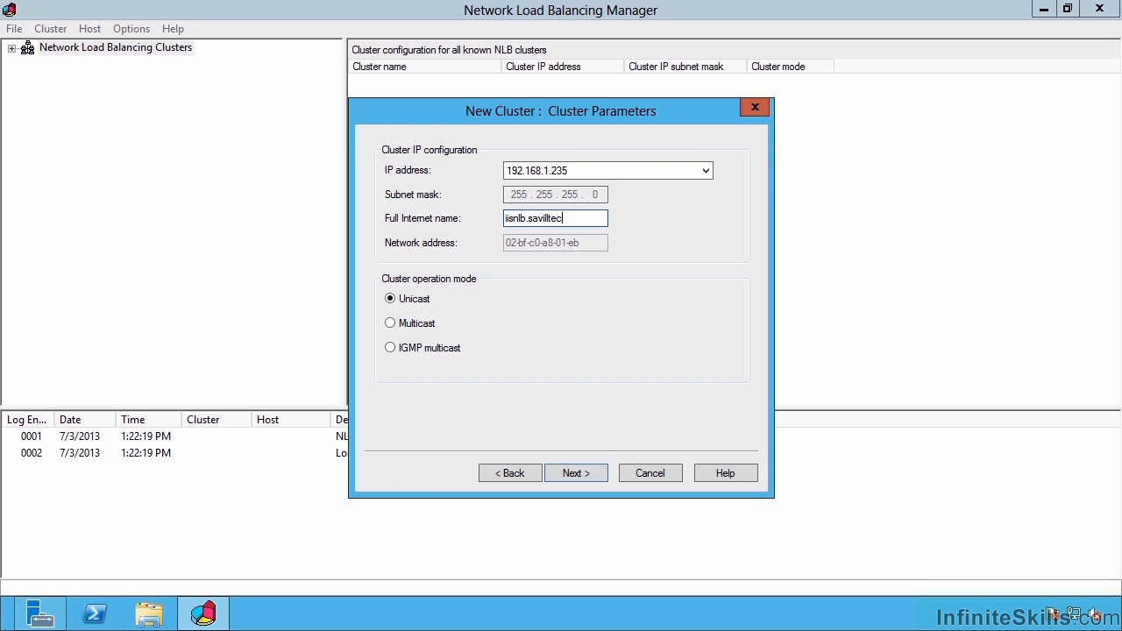
text(h.net)
click(428, 329)
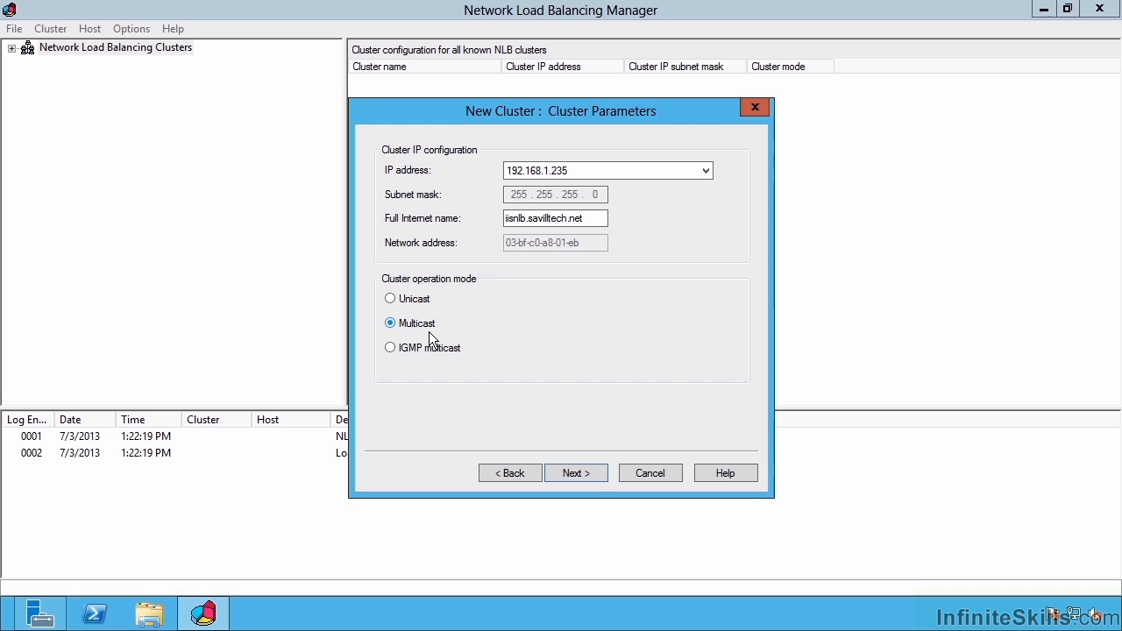
click(596, 481)
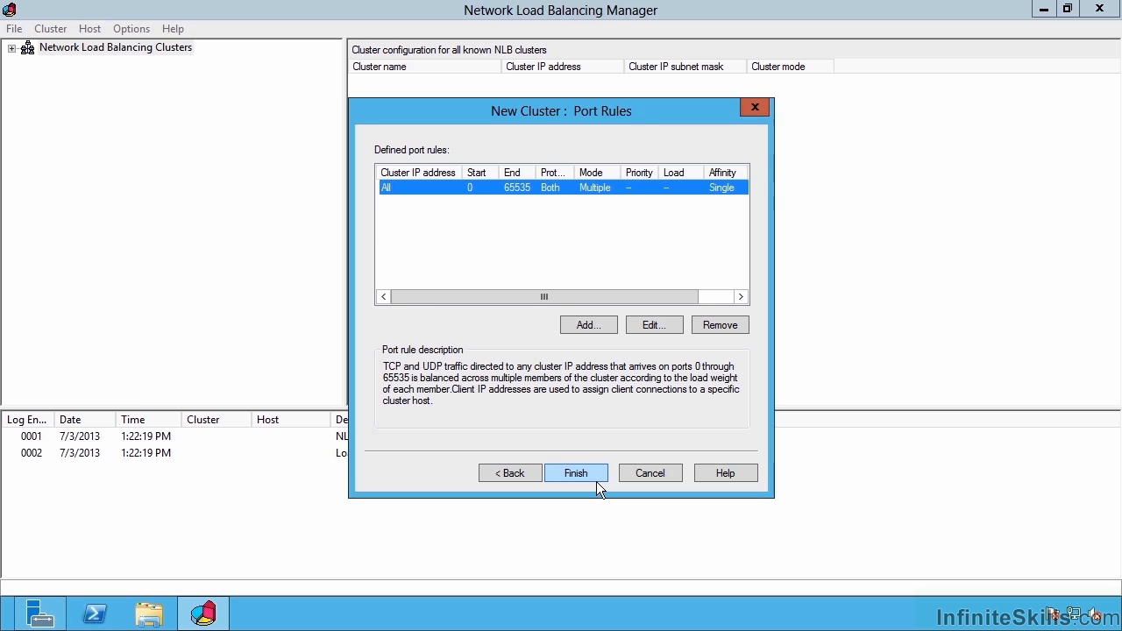
click(597, 481)
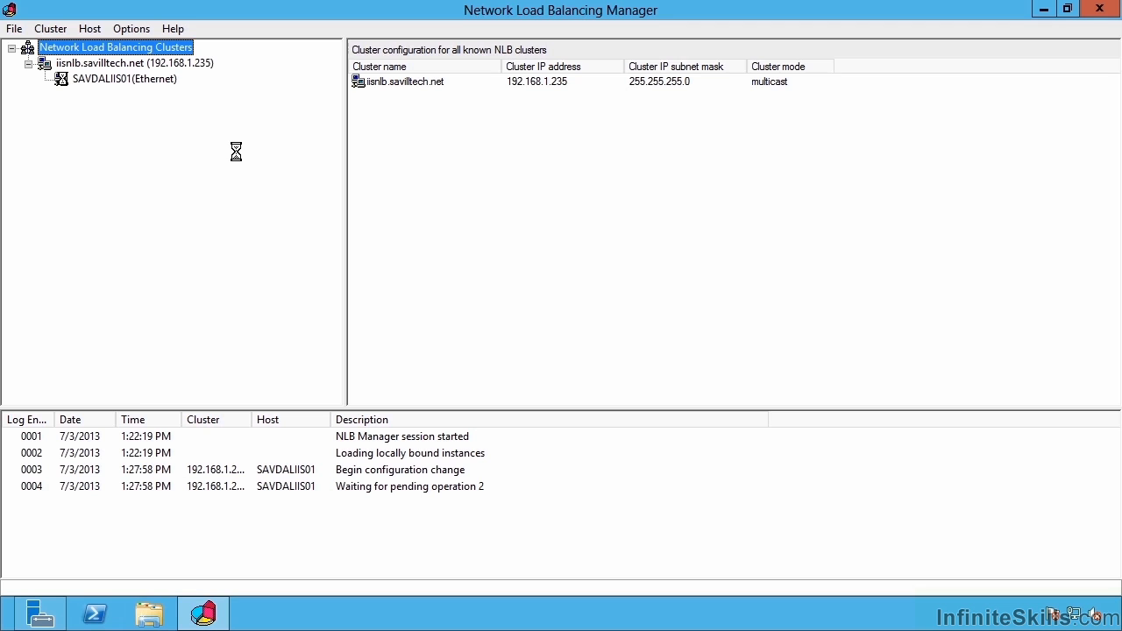
click(112, 79)
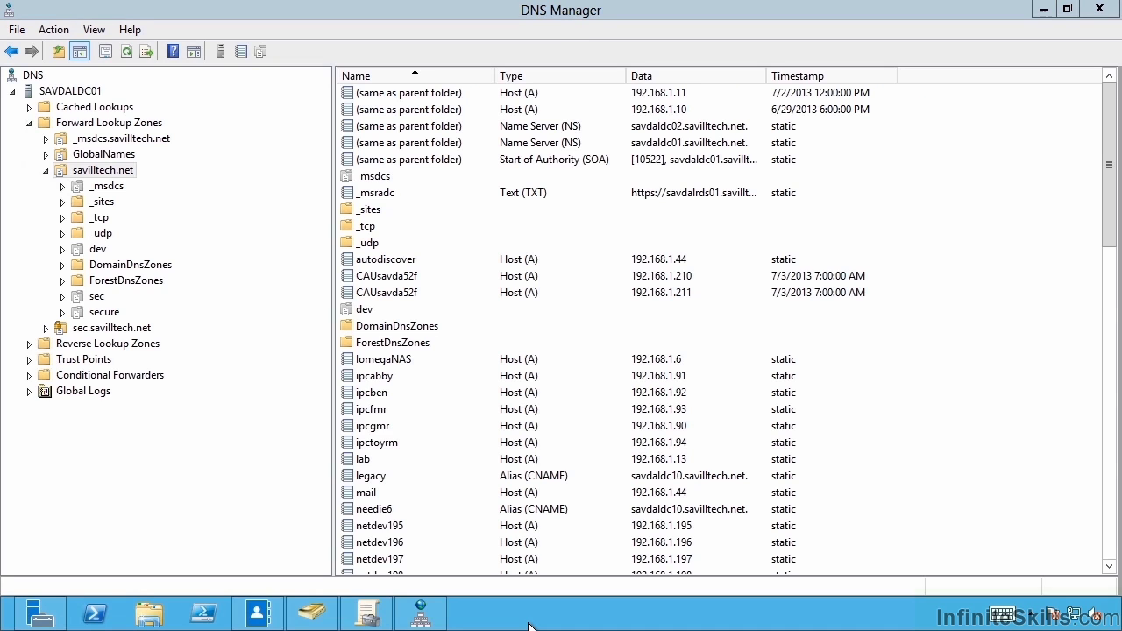
- On the domain controller, open a command prompt and look up iisnlb.savilltech.net with nslookup
key(super+r)
key(Return)
text(ns)
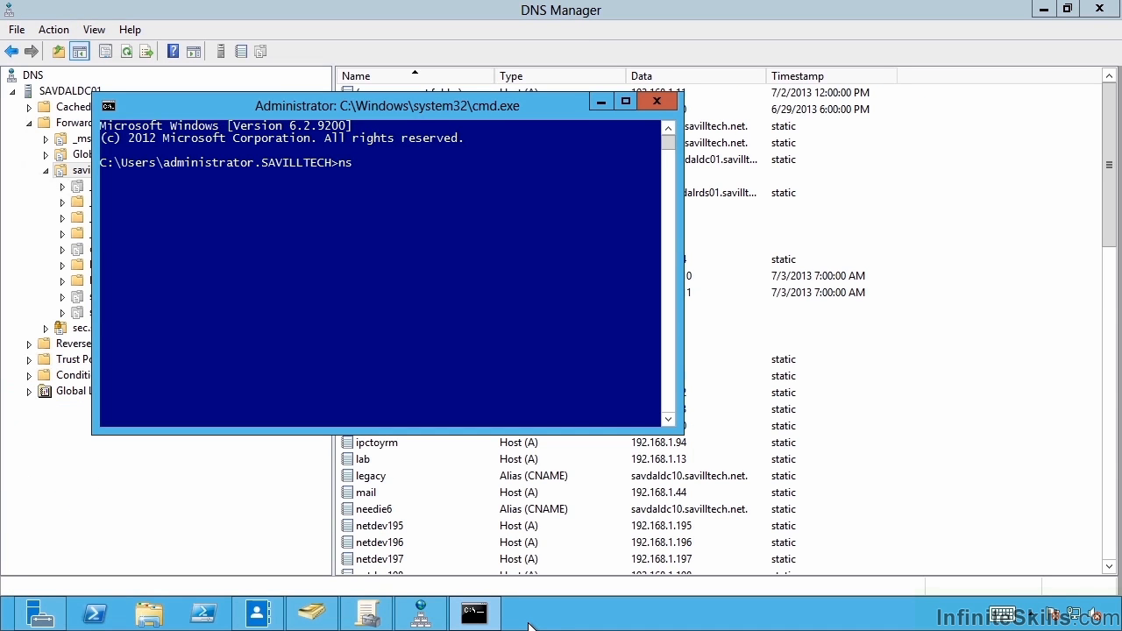
text(lookup iisnlb.savilltech.net)
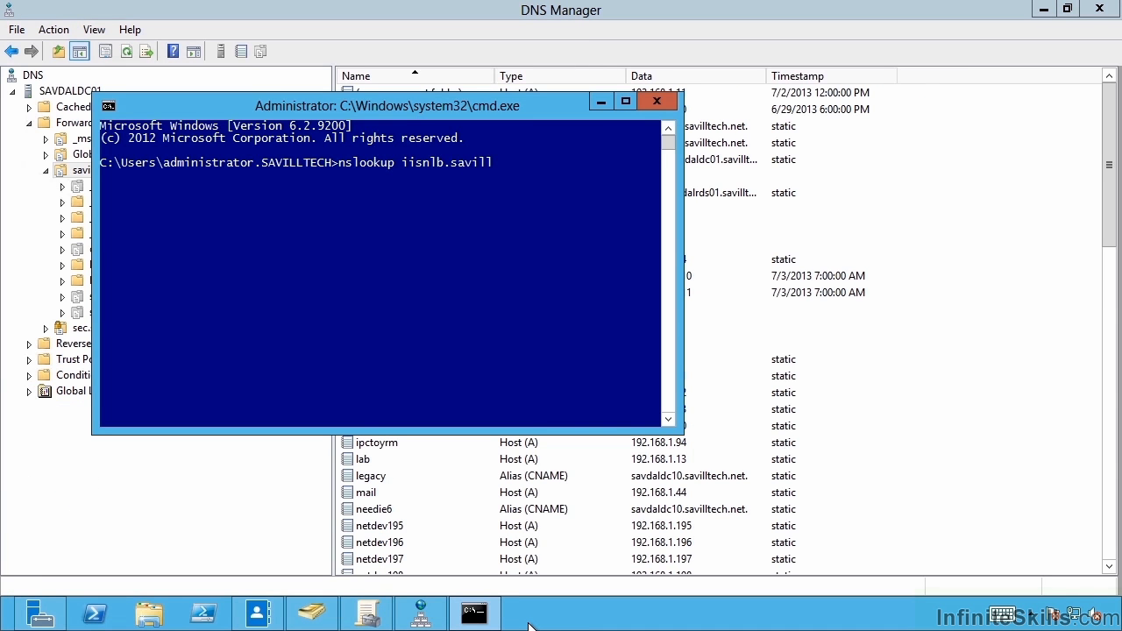
key(Return)
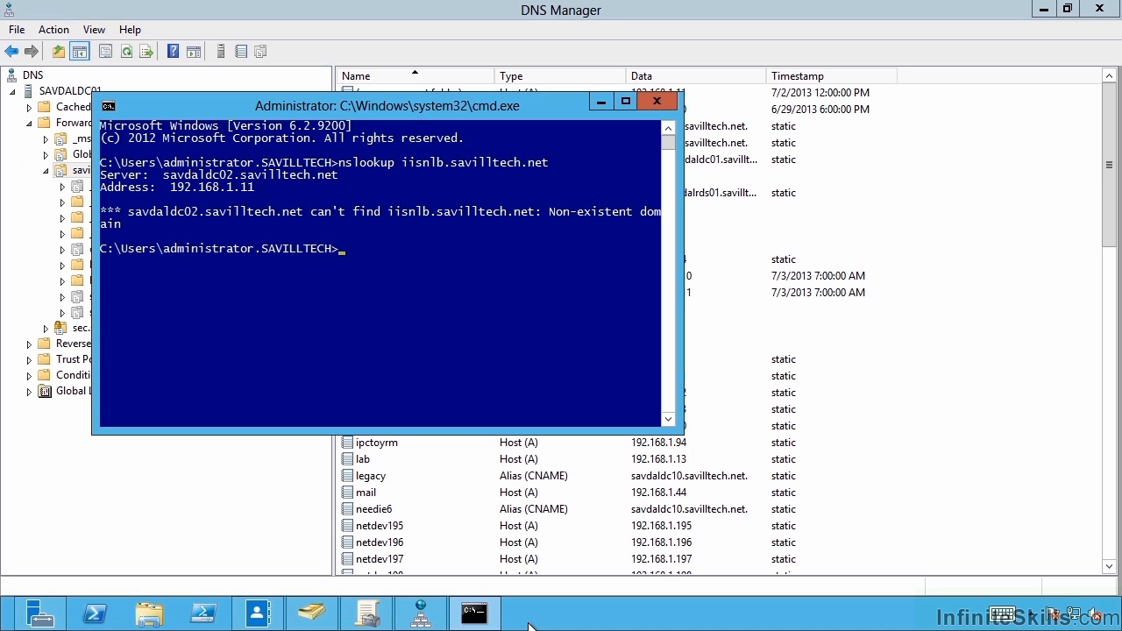
- In the savilltech.net forward lookup zone, add host record iisnlb at 192.168.1.235 with an associated pointer record
click(370, 27)
right_click(111, 178)
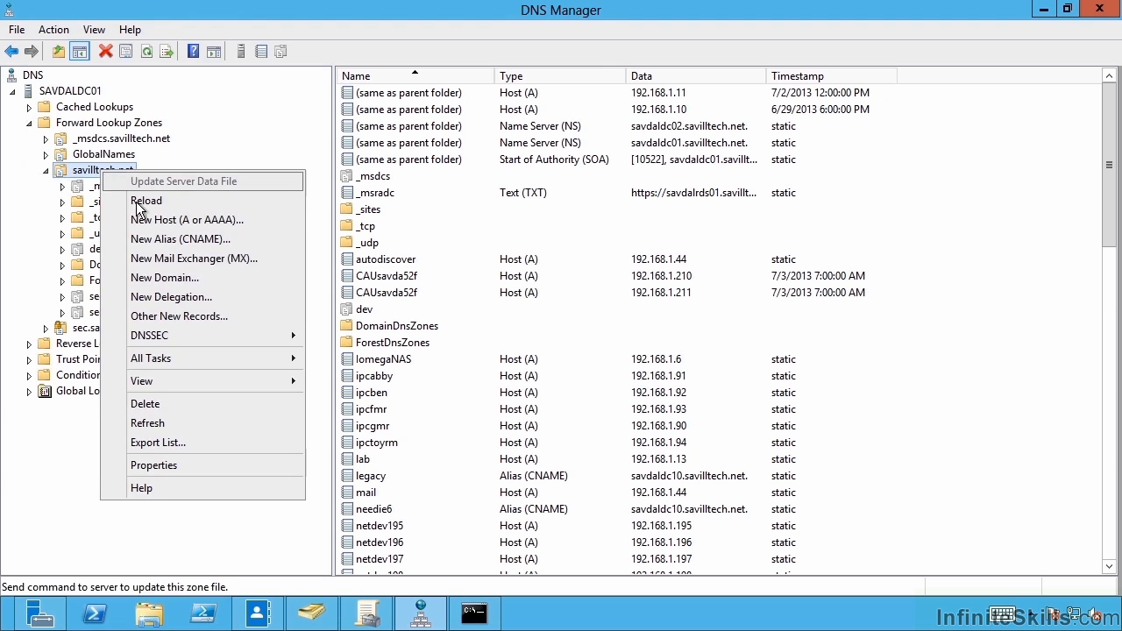
click(163, 226)
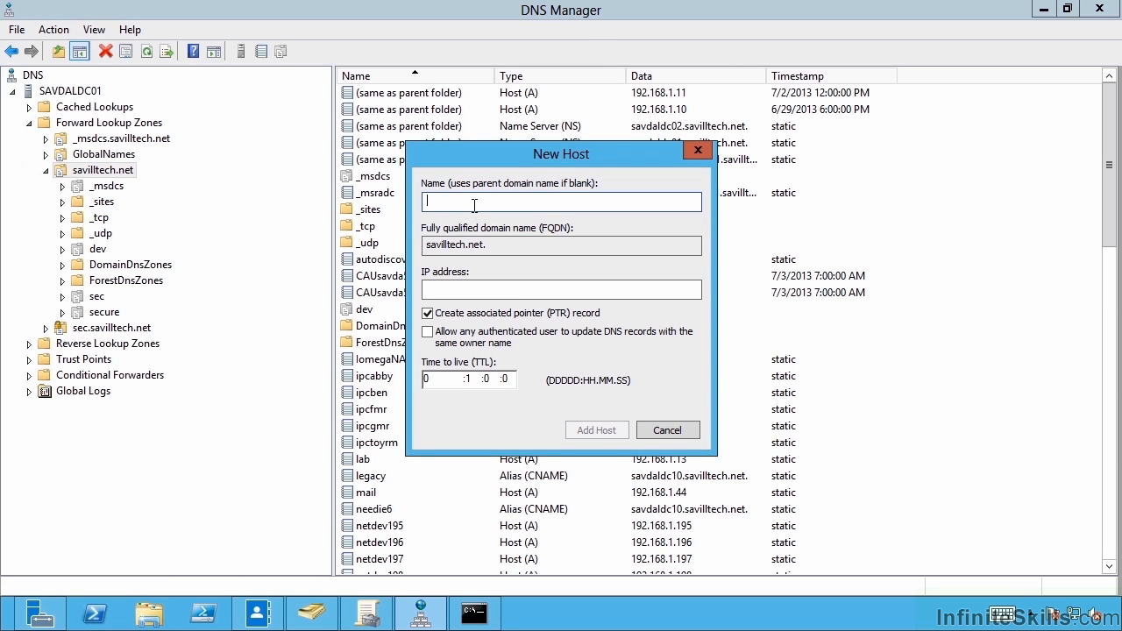
text(iisnlb)
key(Tab)
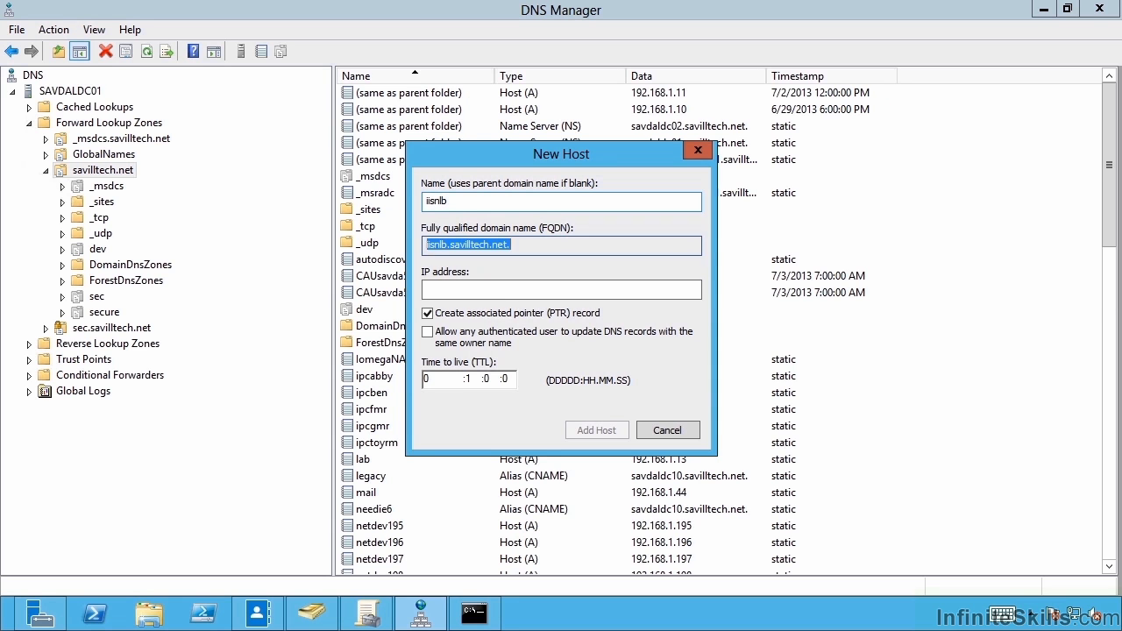
key(Tab)
text(192.168.1)
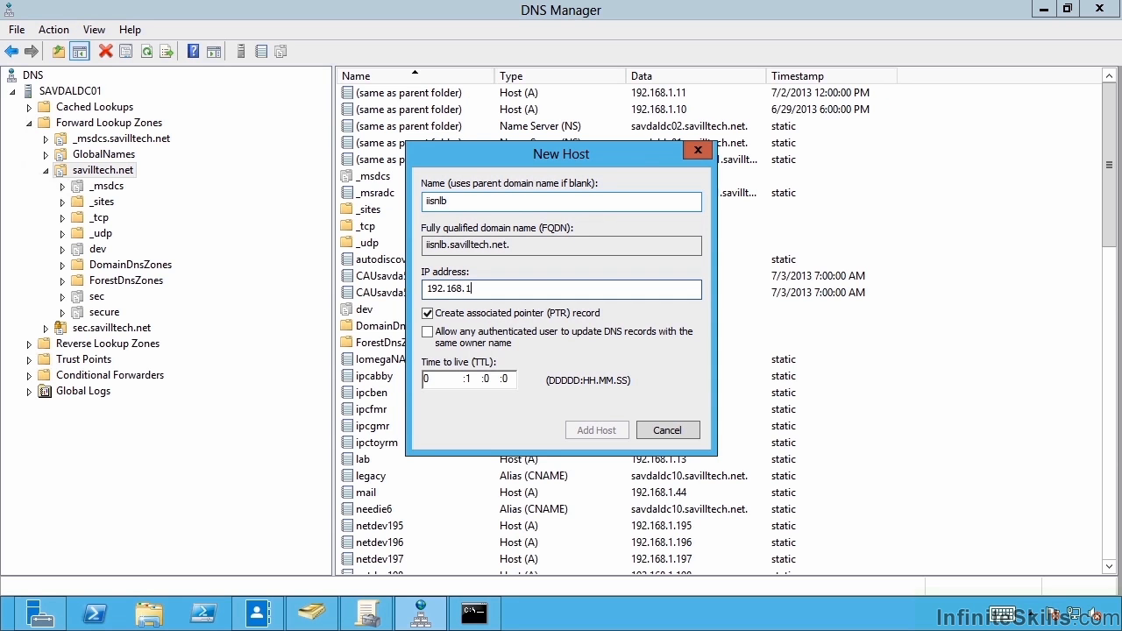
text(.)
text(235)
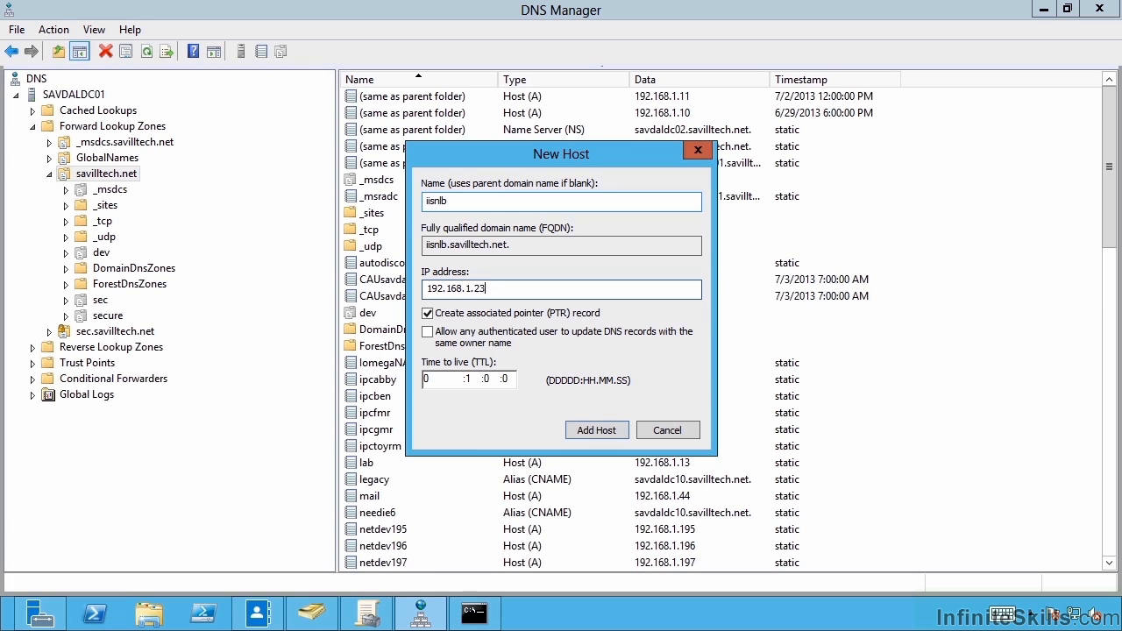
click(611, 438)
click(692, 378)
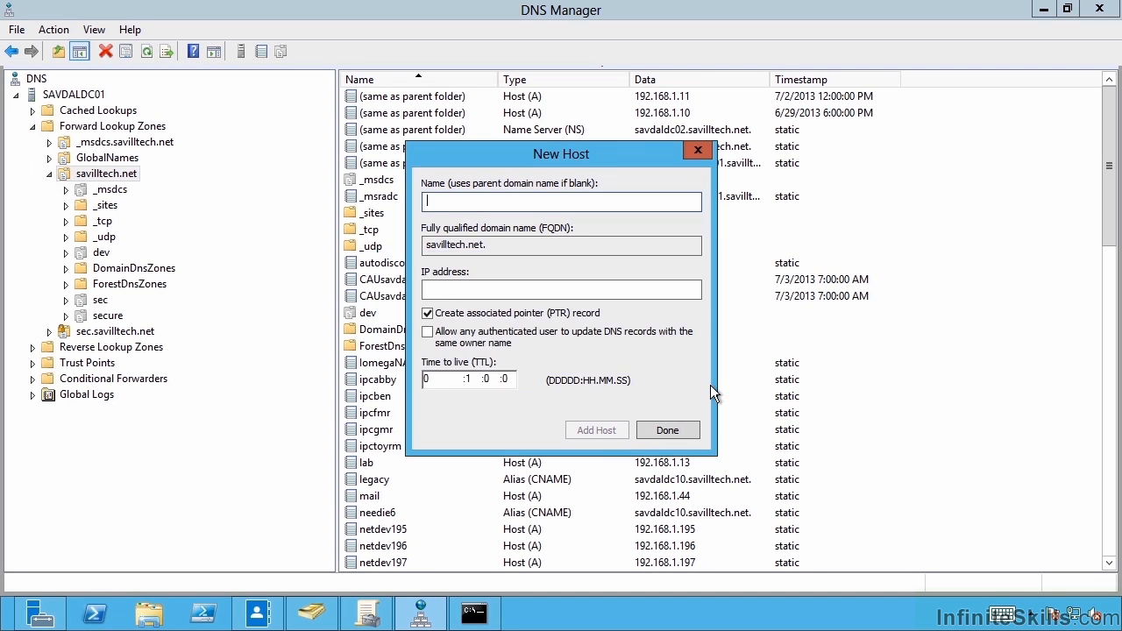
click(671, 434)
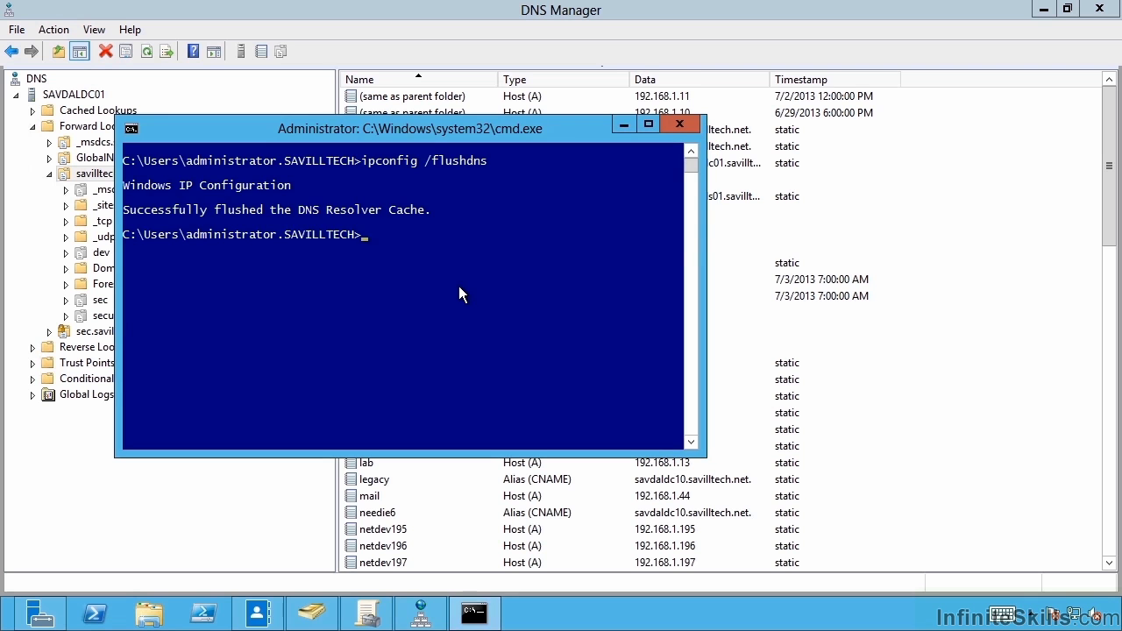
- Look up iisnlb with nslookup in the command prompt
text(nslookup iisnlb)
key(Return)
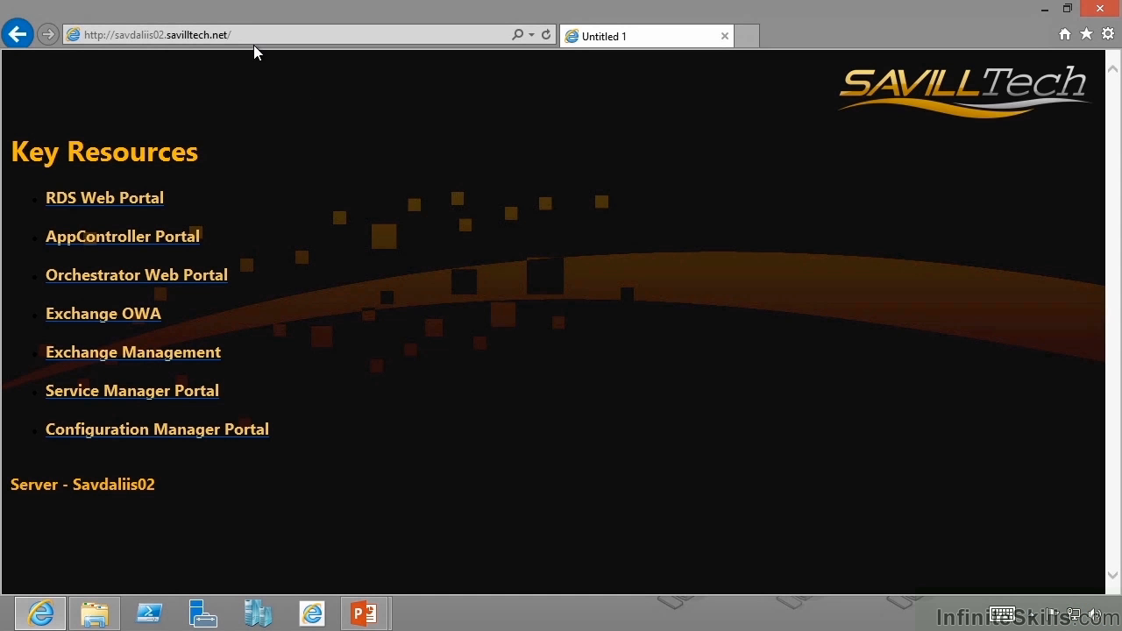
click(271, 38)
drag(271, 37, 121, 44)
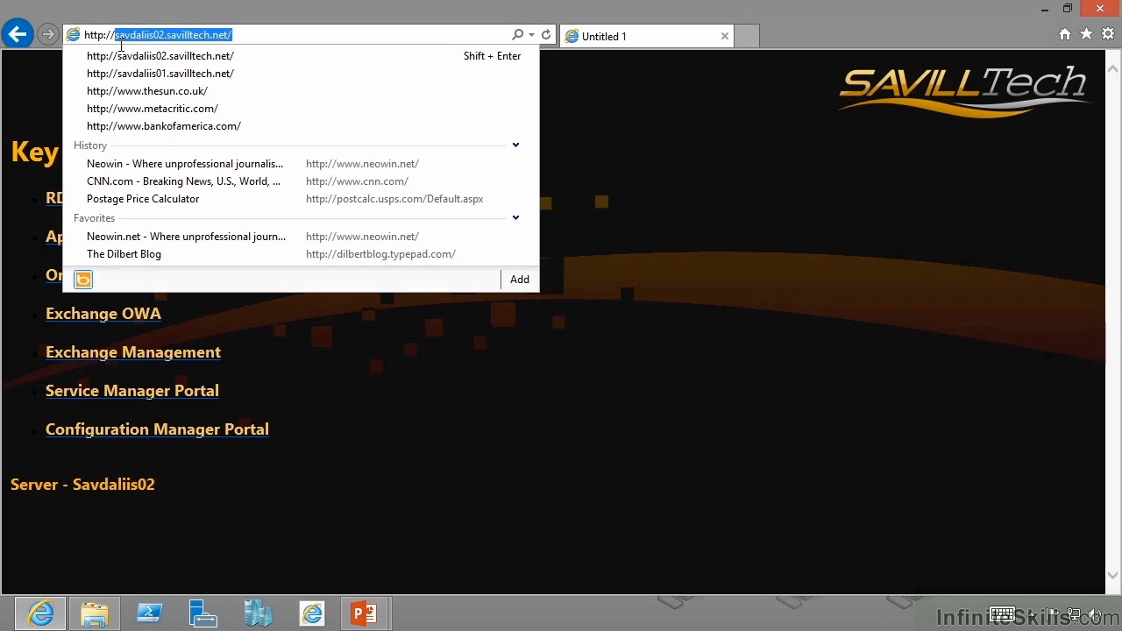
text(iisnlb.)
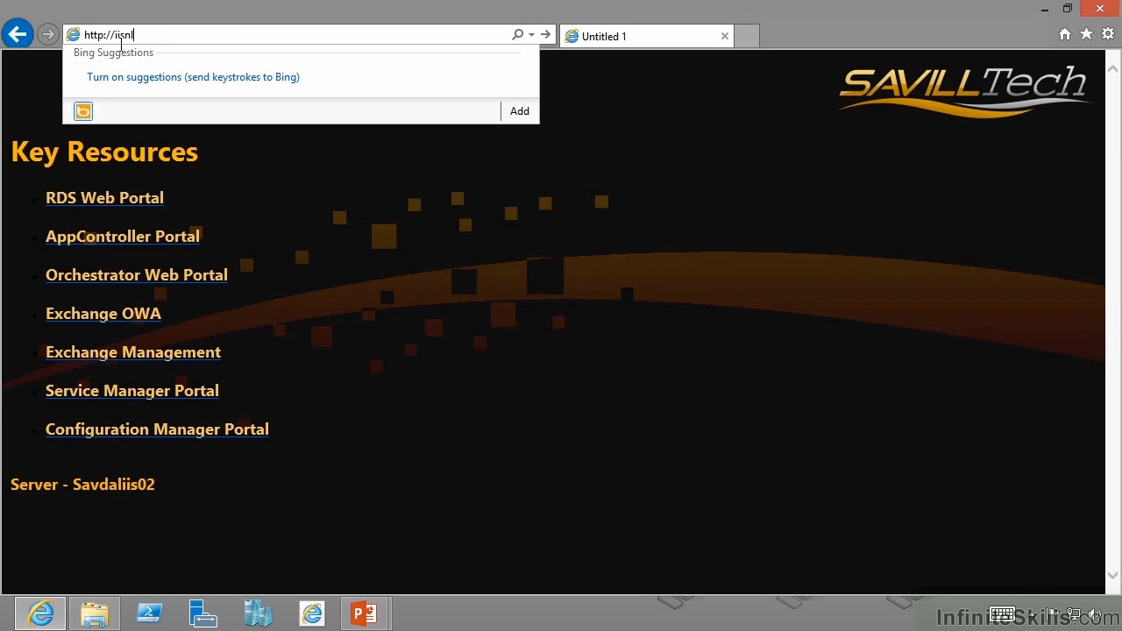
text(savilltech.net)
key(Return)
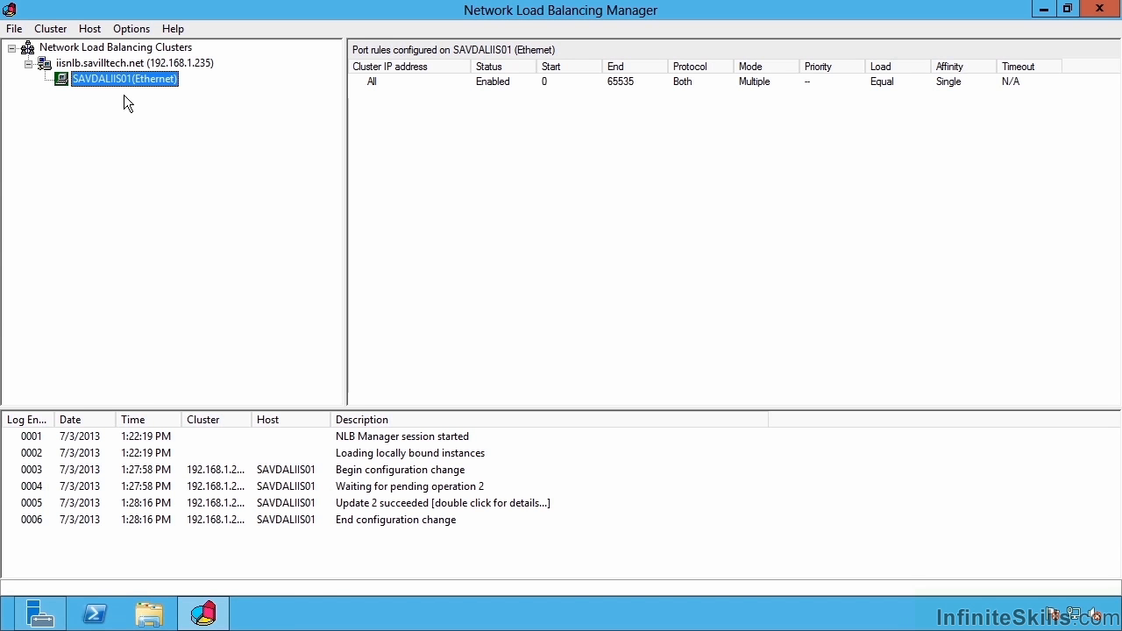
- Add host savdaliis02.savilltech.net to the iisnlb.savilltech.net cluster on its Ethernet interface, keeping the default host parameters and port rules
click(120, 65)
right_click(120, 66)
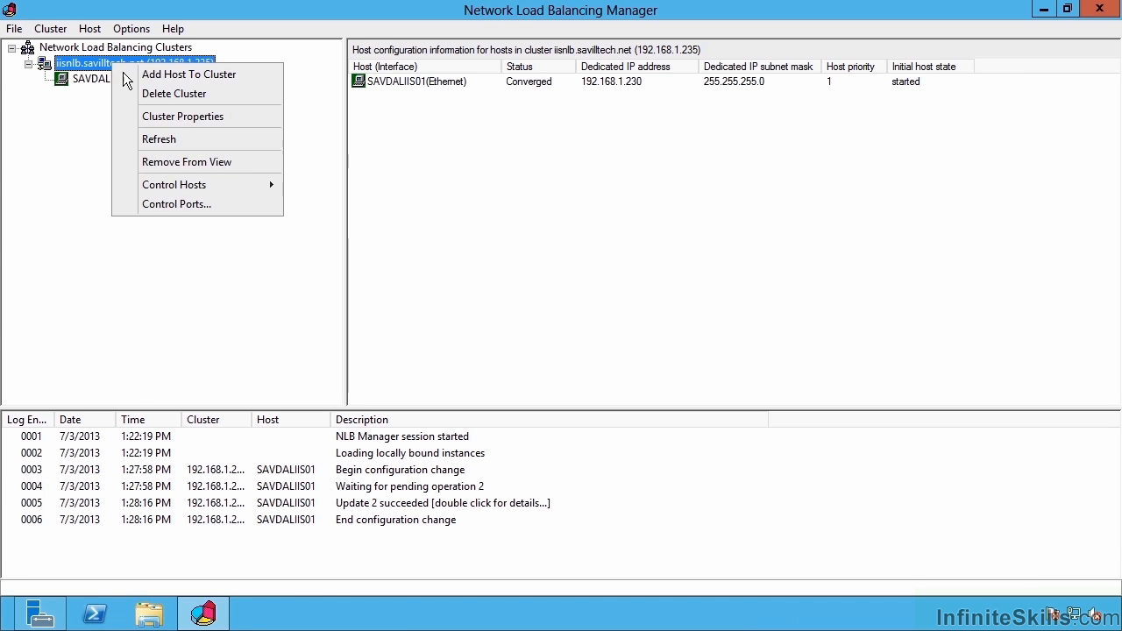
click(171, 77)
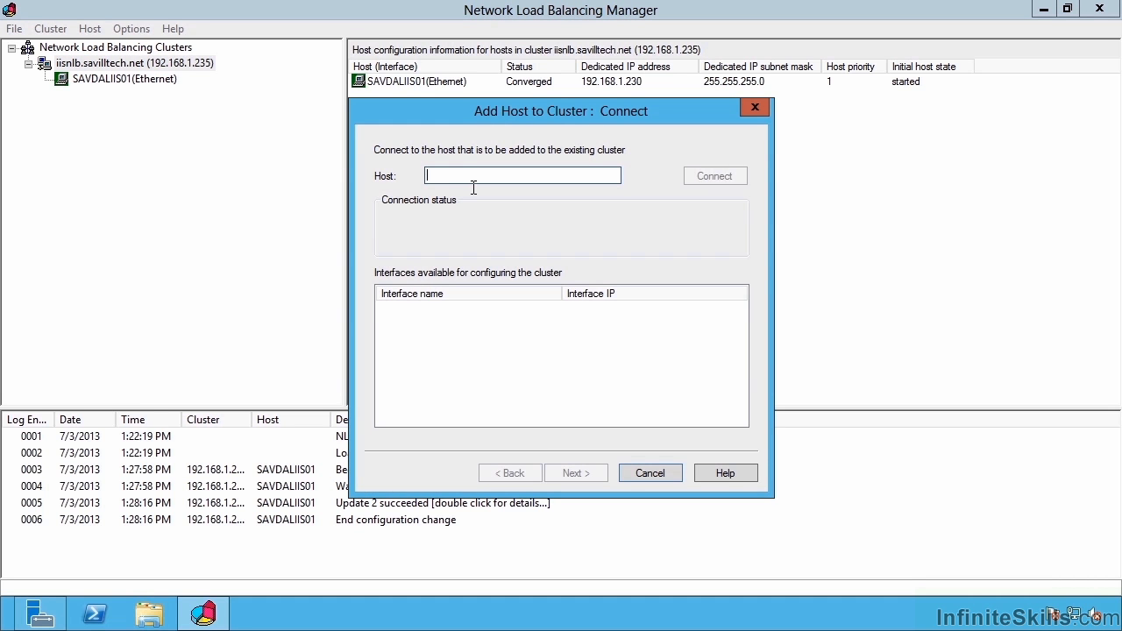
text(savdal)
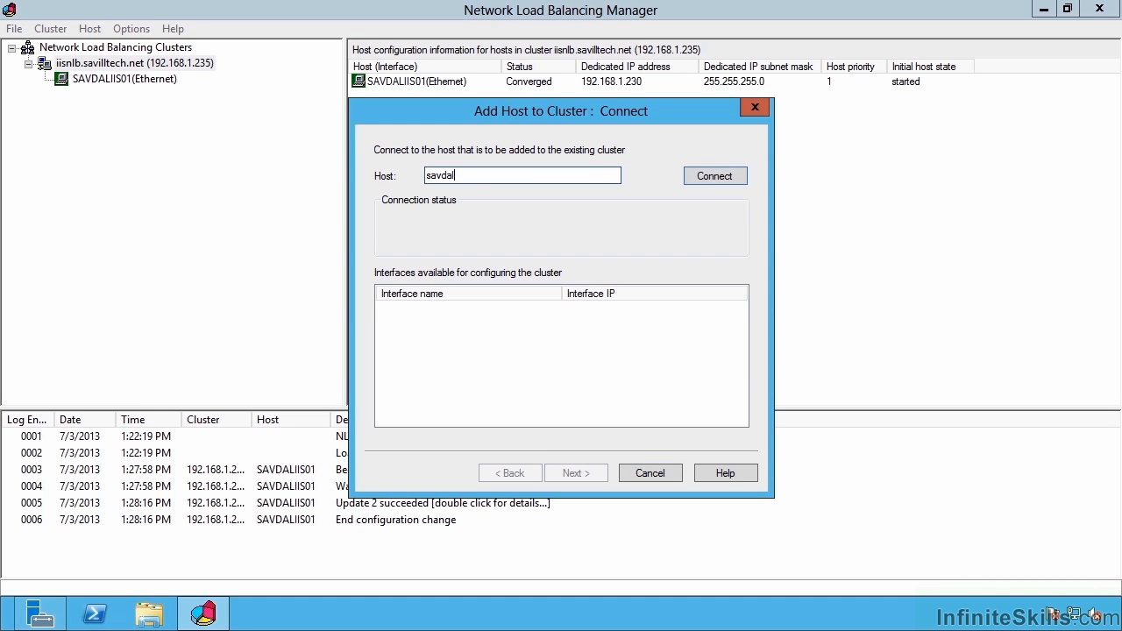
text(iis02.savilltech.net)
click(729, 175)
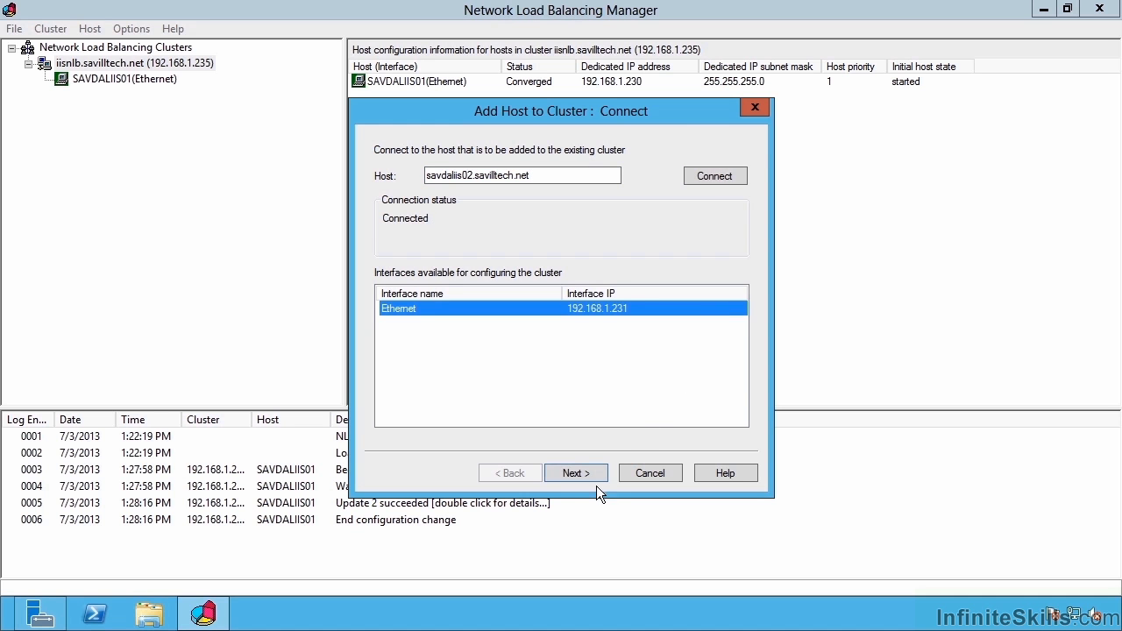
click(581, 480)
click(589, 480)
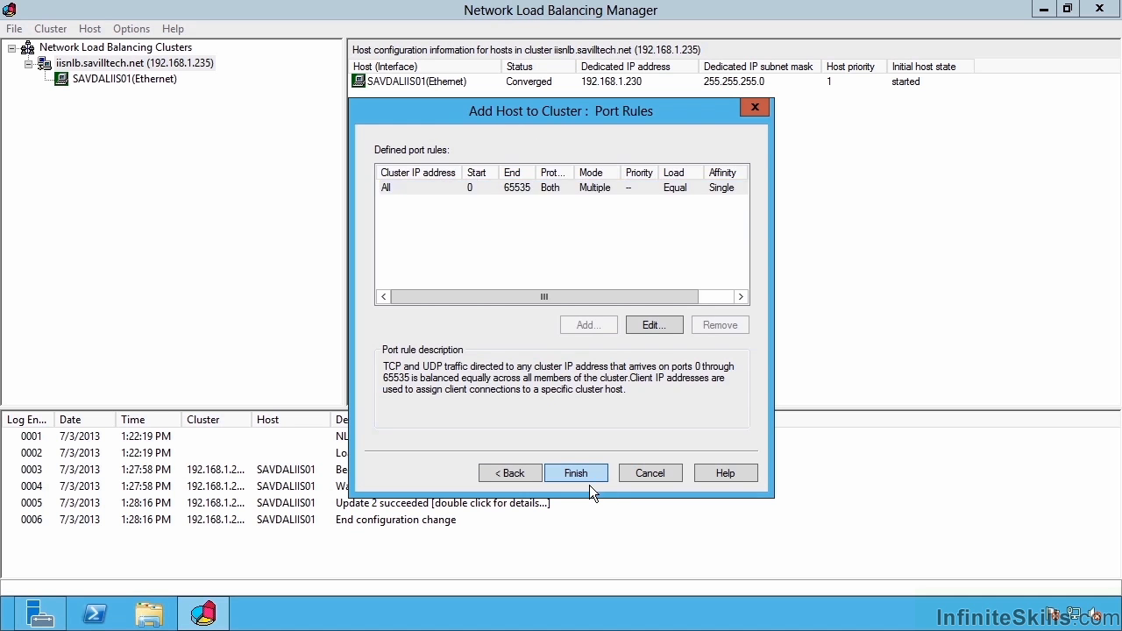
click(589, 485)
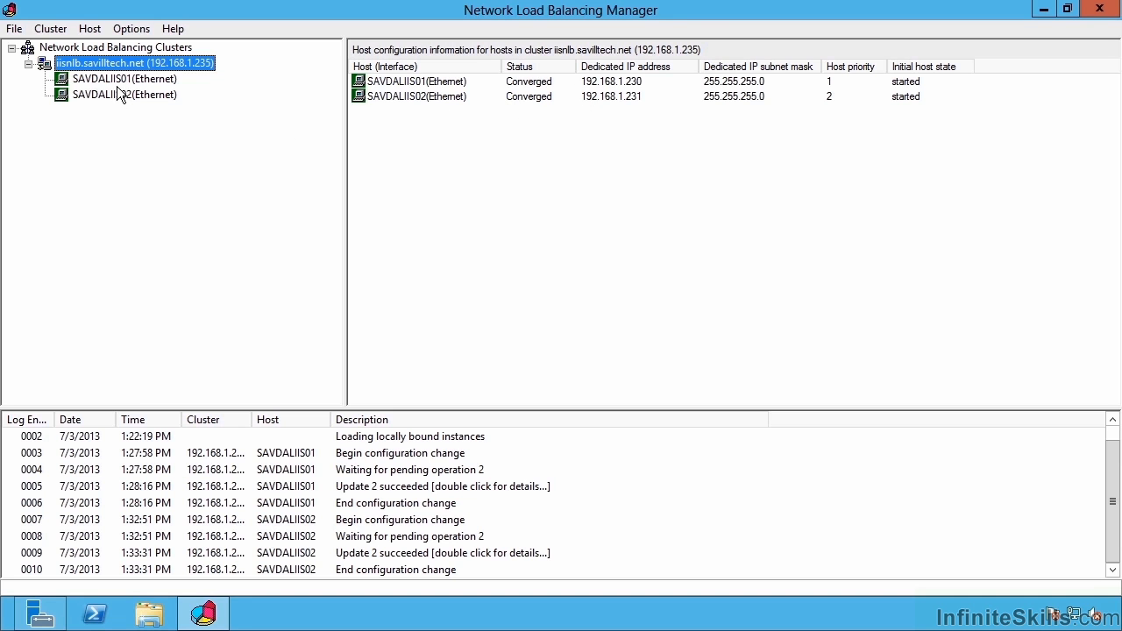
- Review the port rules of host SAVDALIIS01 and check its host status
key(Down)
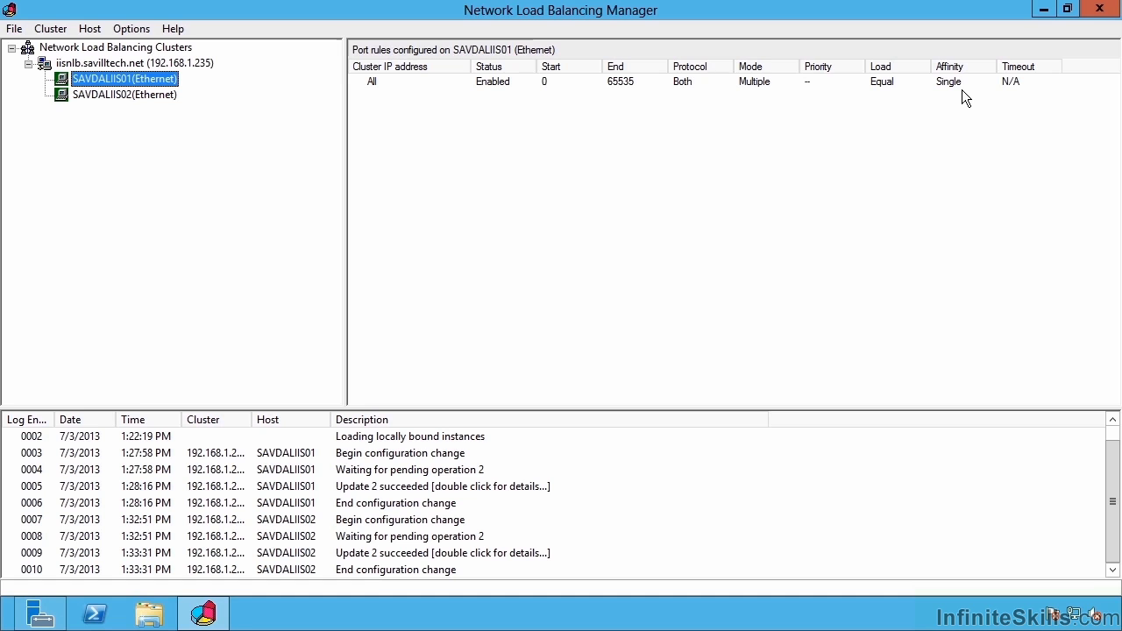
right_click(163, 85)
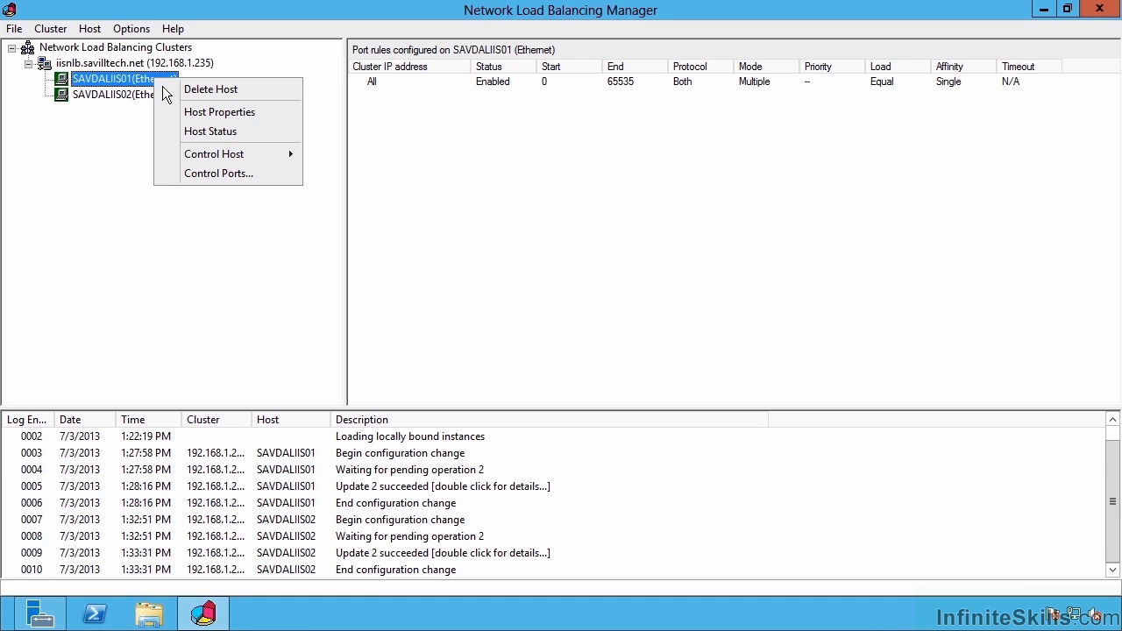
click(191, 133)
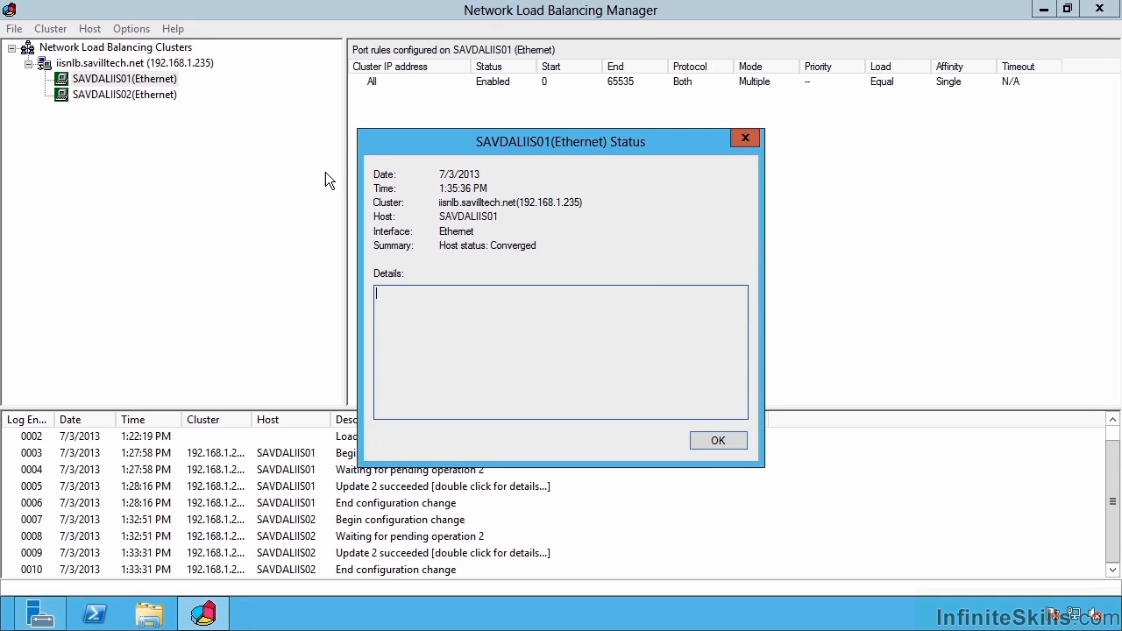
click(718, 441)
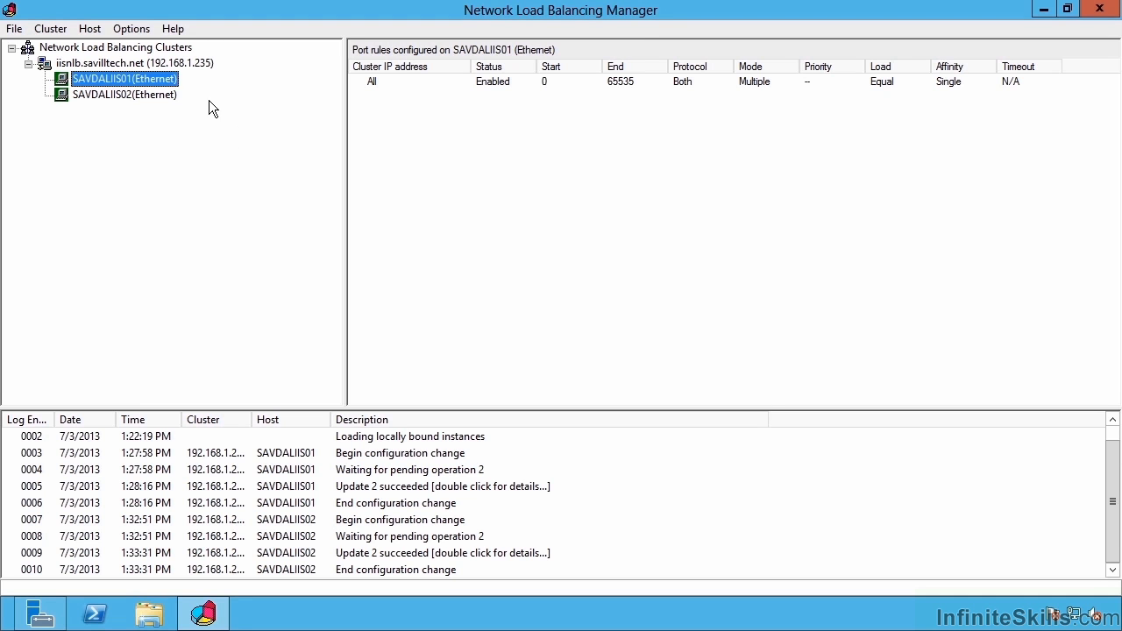
- Examine the cluster parameters and port rule settings in the SAVDALIIS01 host properties without changing anything
right_click(162, 86)
mouse_move(226, 155)
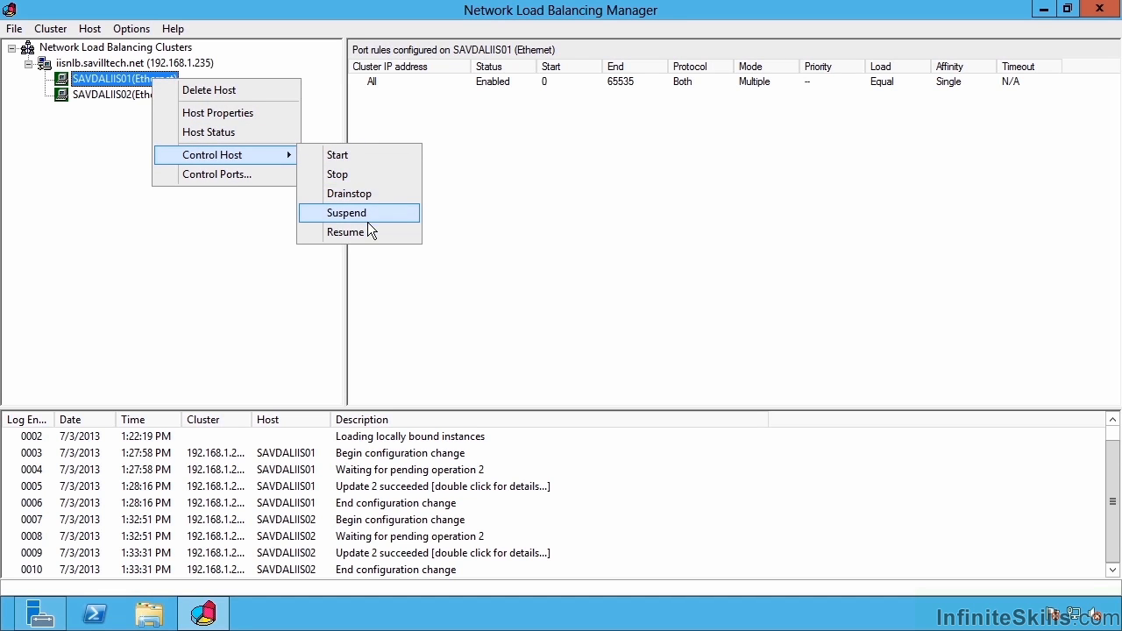
click(250, 117)
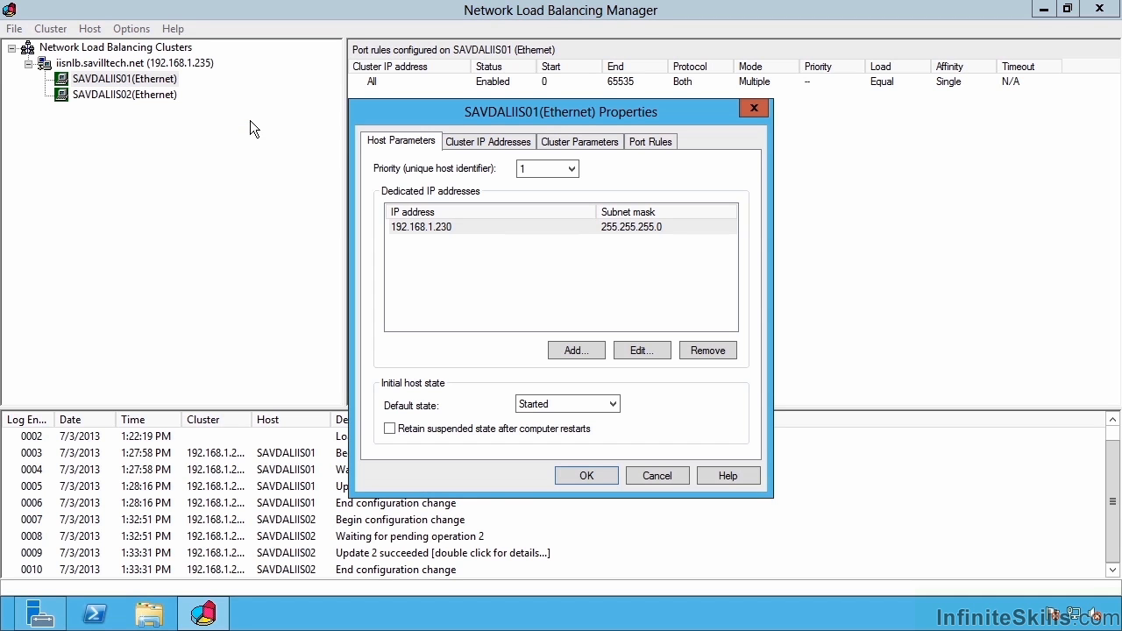
click(577, 143)
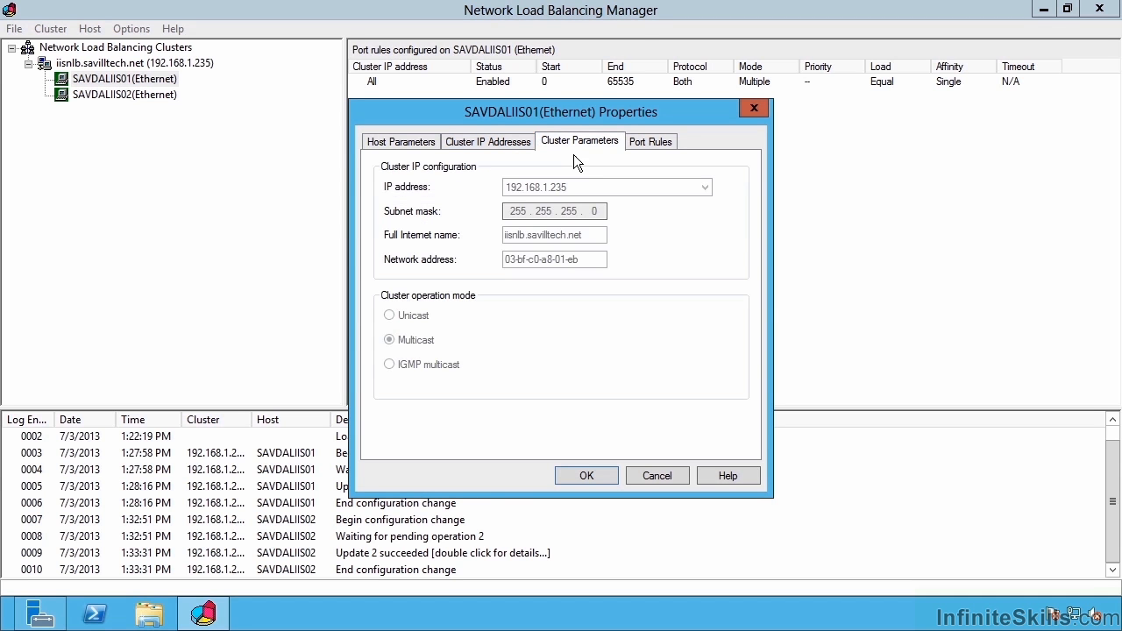
click(662, 146)
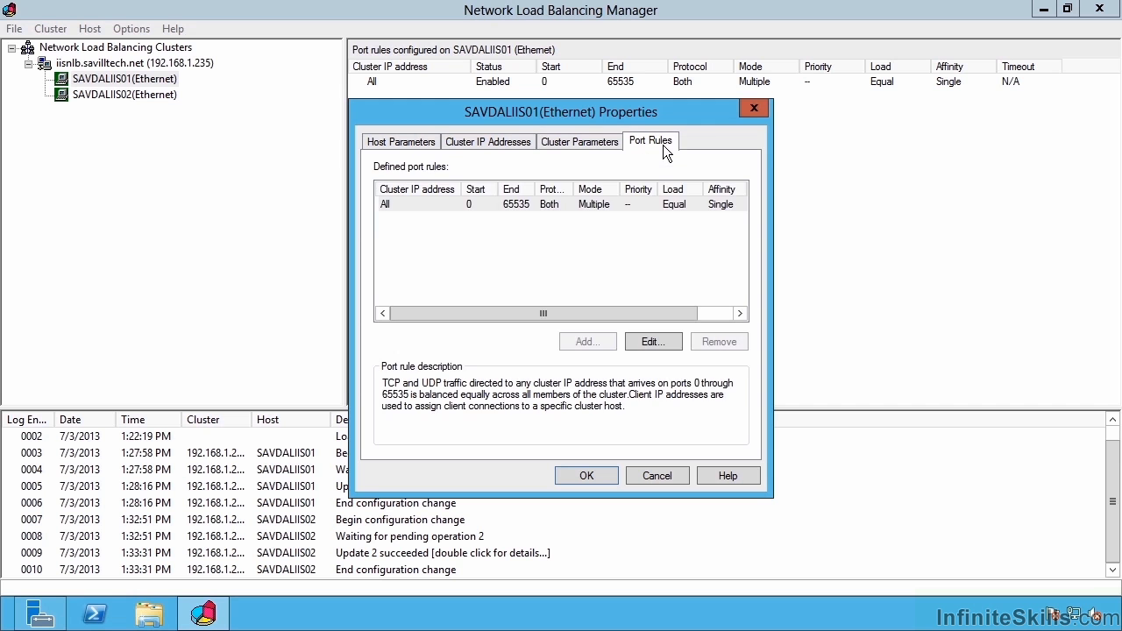
key(Down)
click(653, 342)
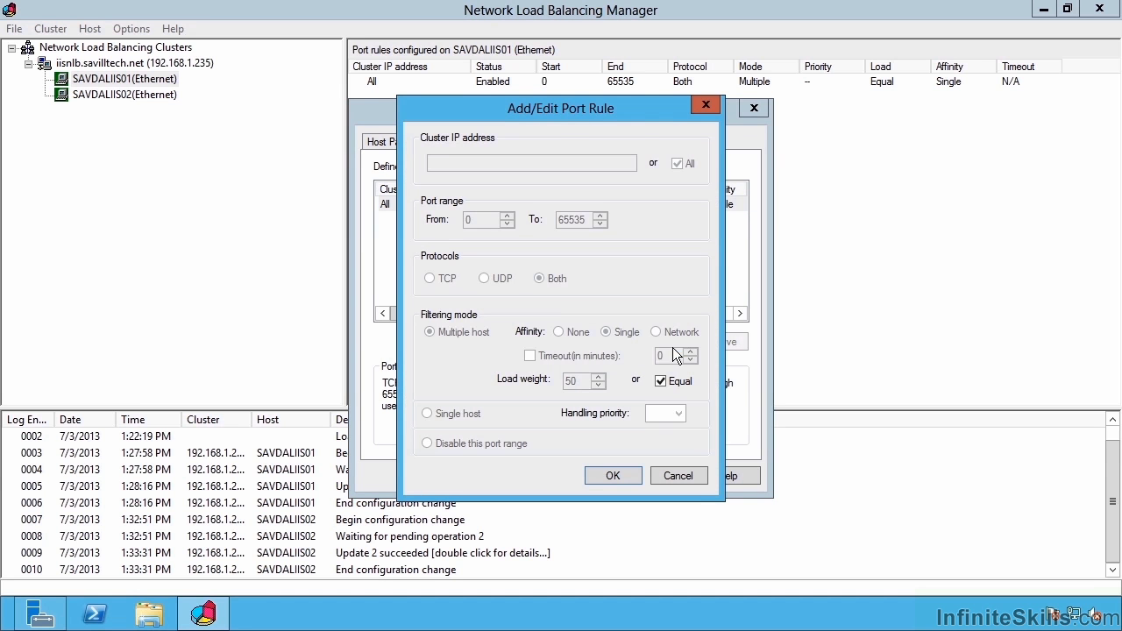
click(696, 482)
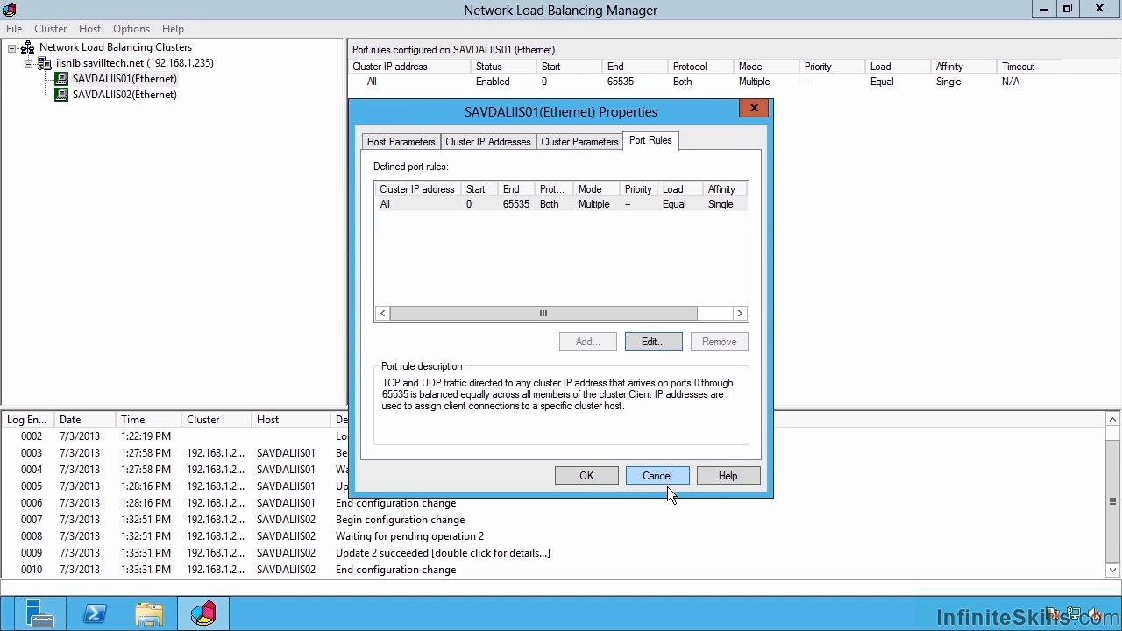
click(662, 480)
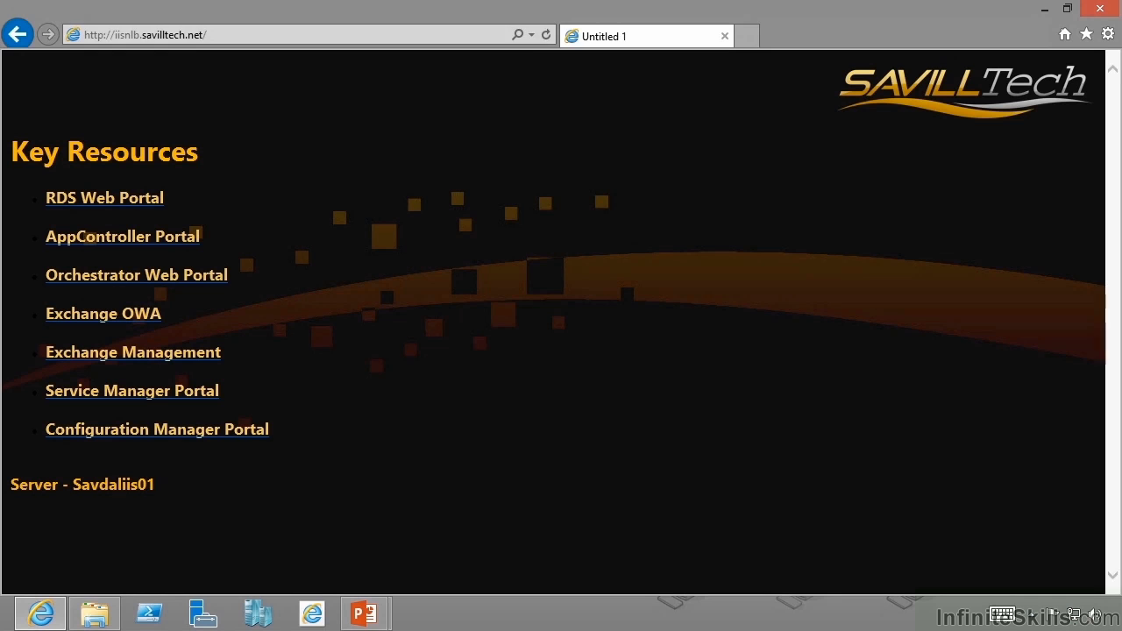
- Reload the cluster website in Internet Explorer, and drainstop host SAVDALIIS02 in Network Load Balancing Manager
click(546, 35)
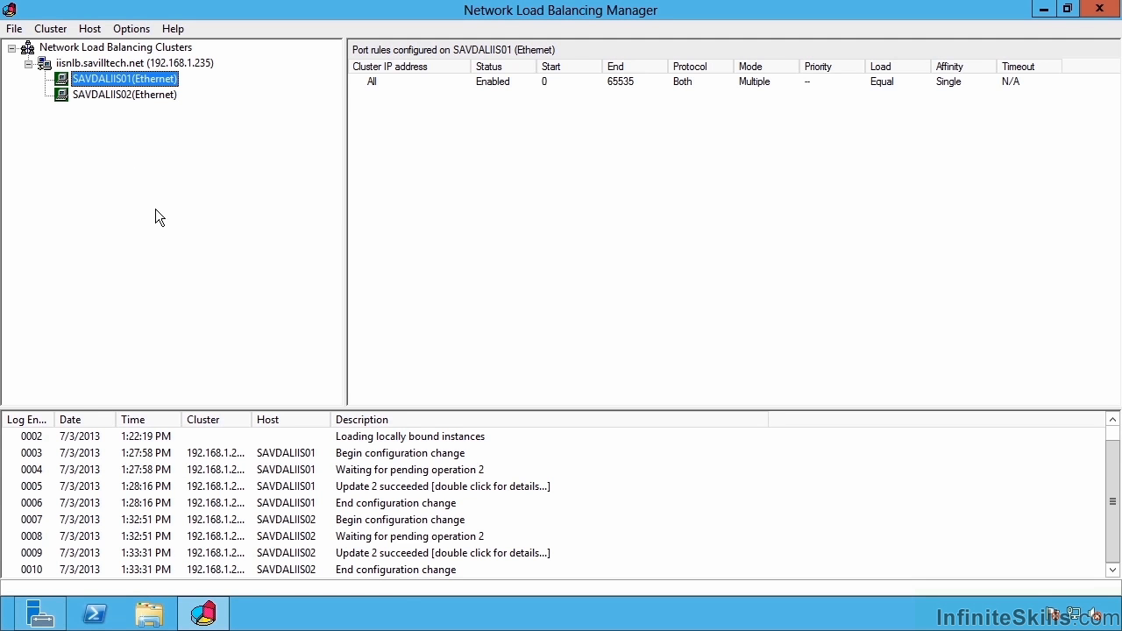
click(127, 97)
right_click(128, 96)
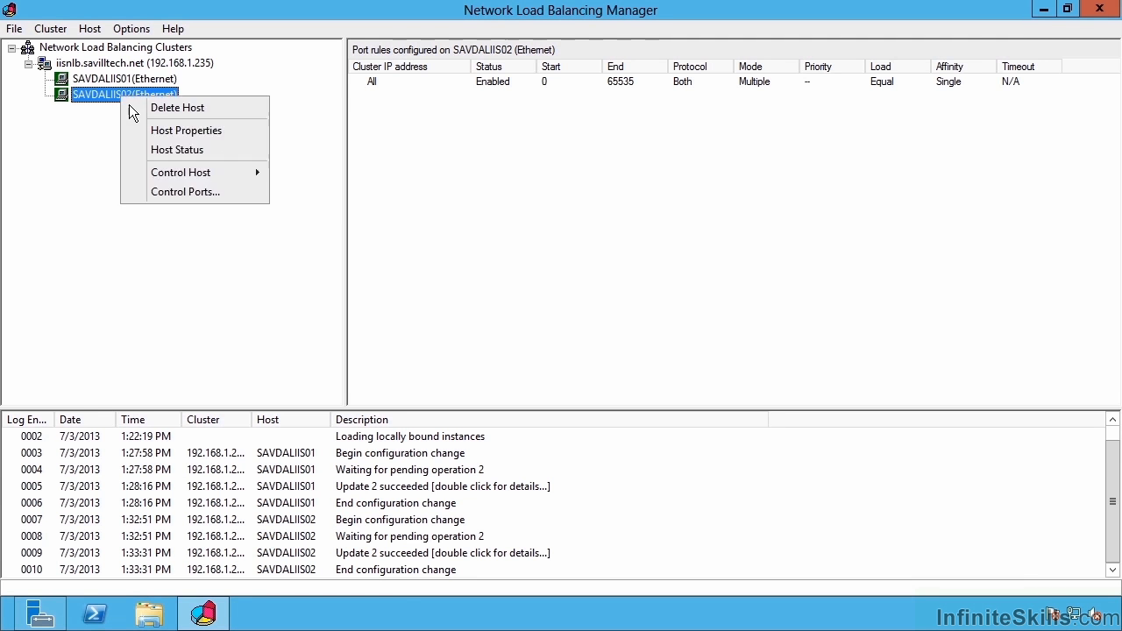
mouse_move(201, 182)
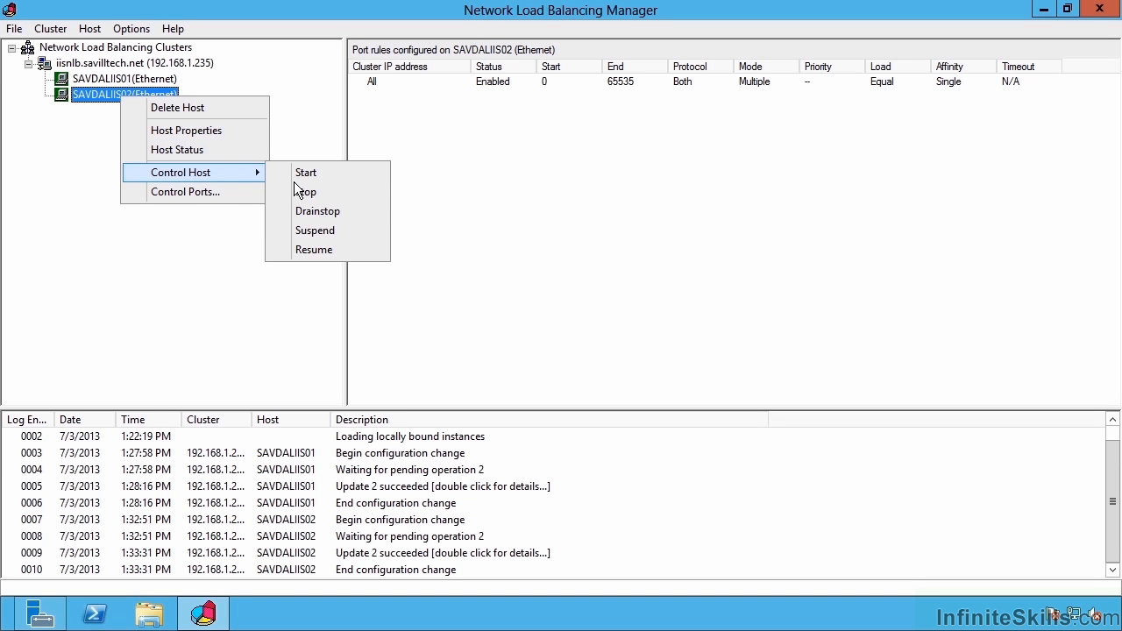
click(331, 216)
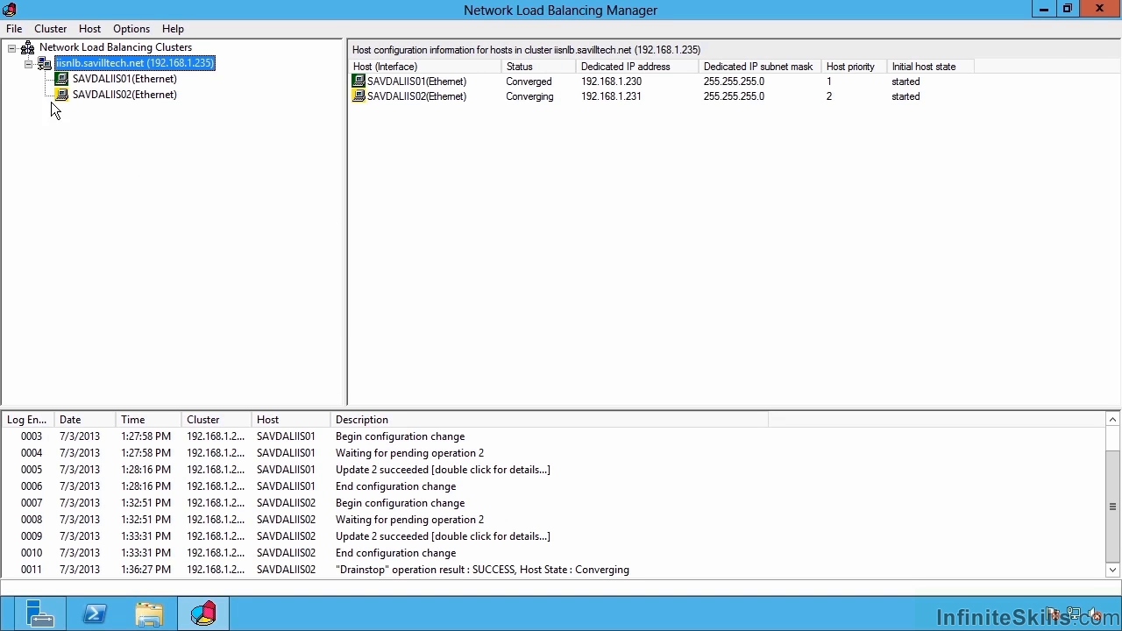
- Stop host SAVDALIIS02 completely and reload the cluster website in Internet Explorer to test failover
click(113, 100)
right_click(114, 100)
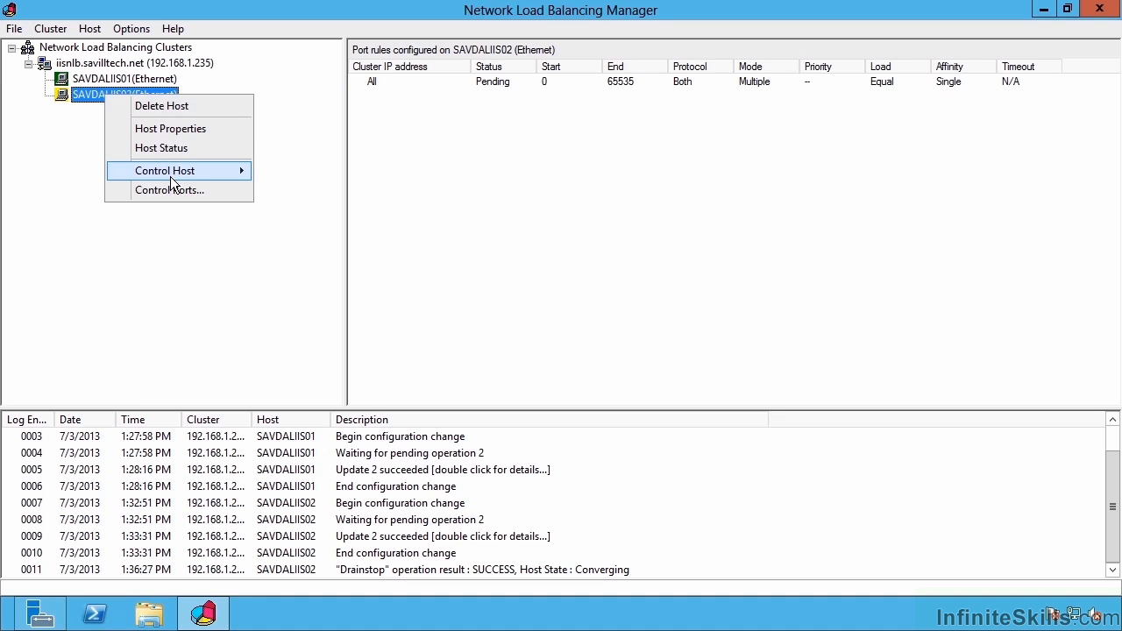
mouse_move(194, 178)
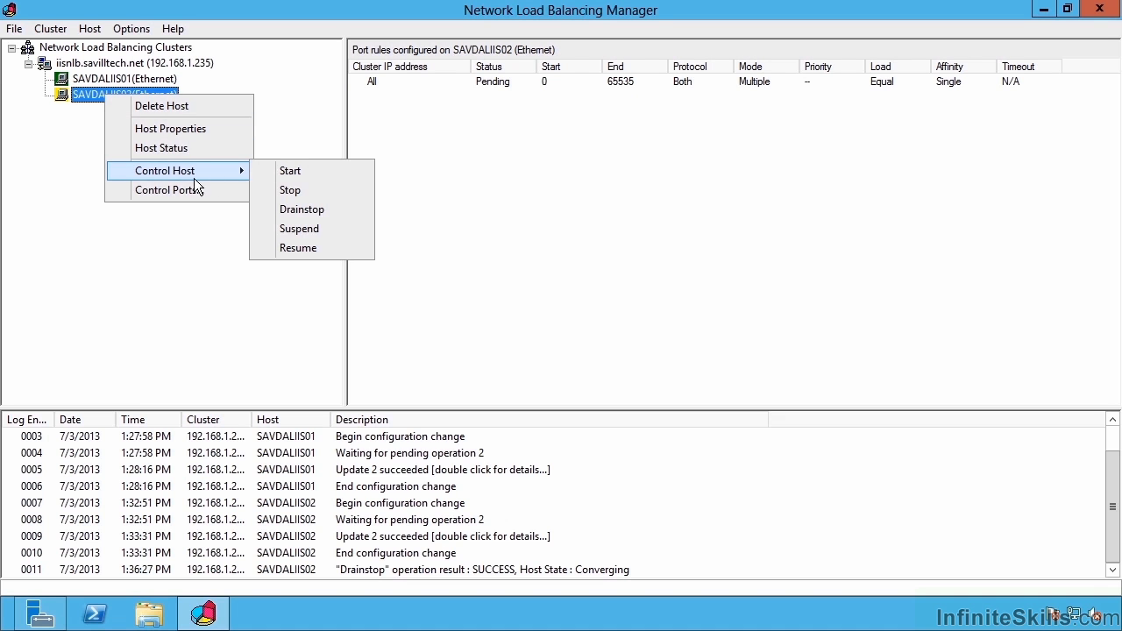
click(289, 200)
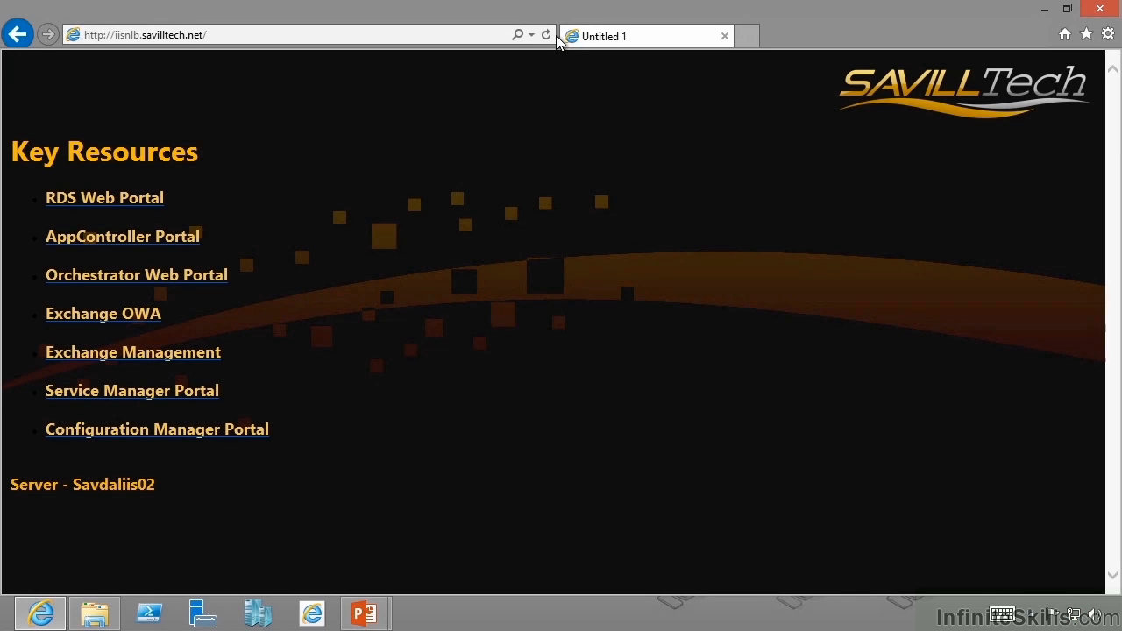
click(546, 37)
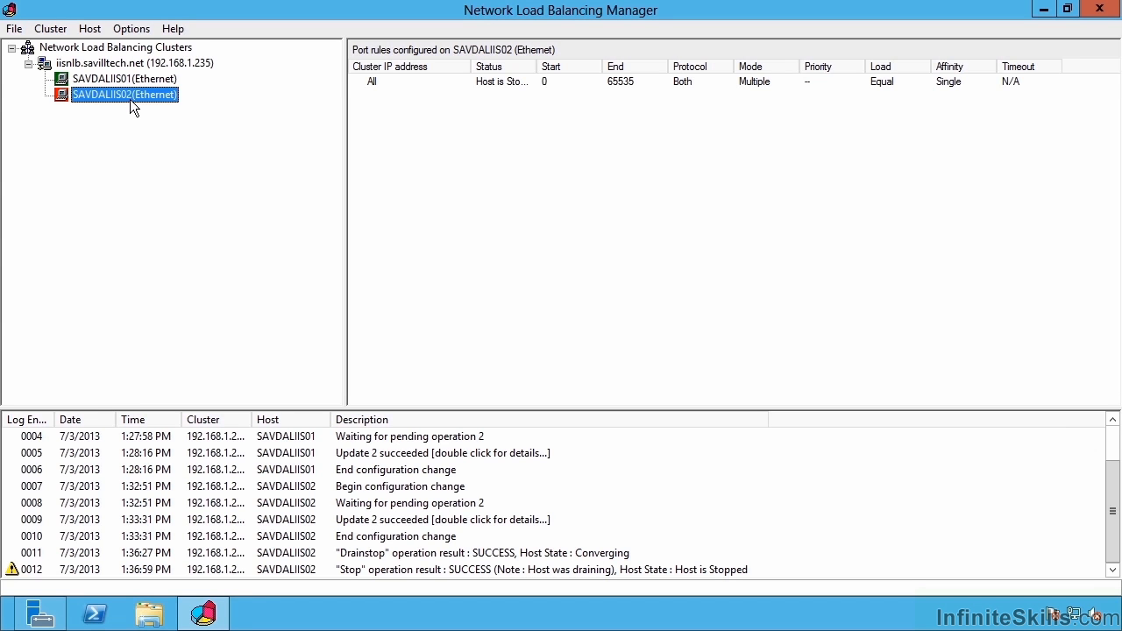
- In Network Load Balancing Manager, start host SAVDALIIS02 again and select the iisnlb.savilltech.net cluster
right_click(130, 99)
mouse_move(250, 173)
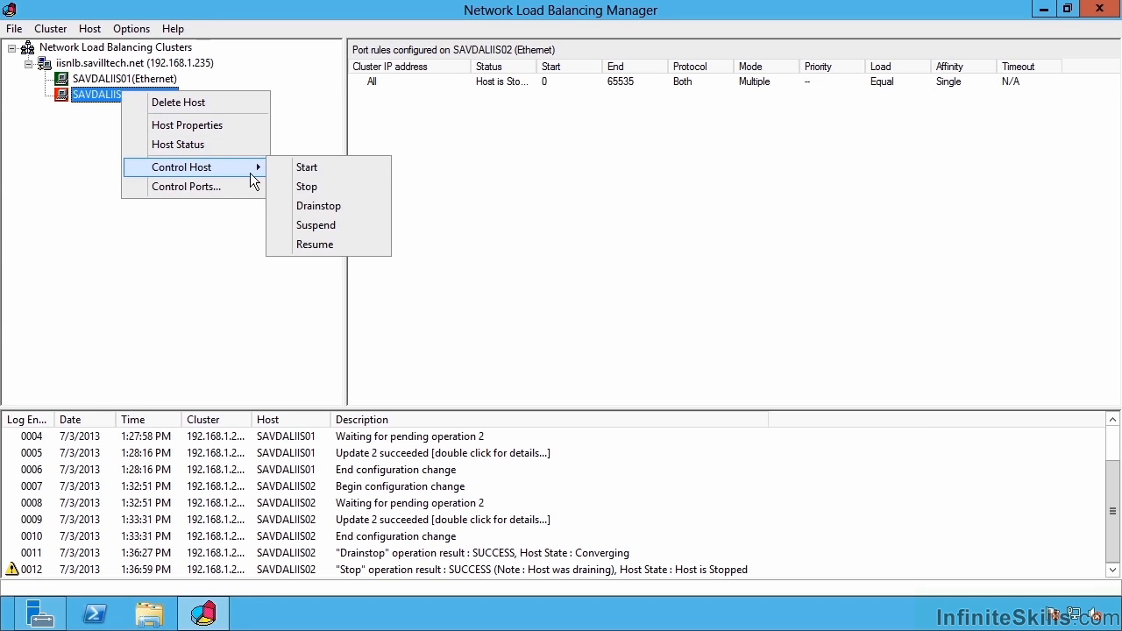
click(328, 175)
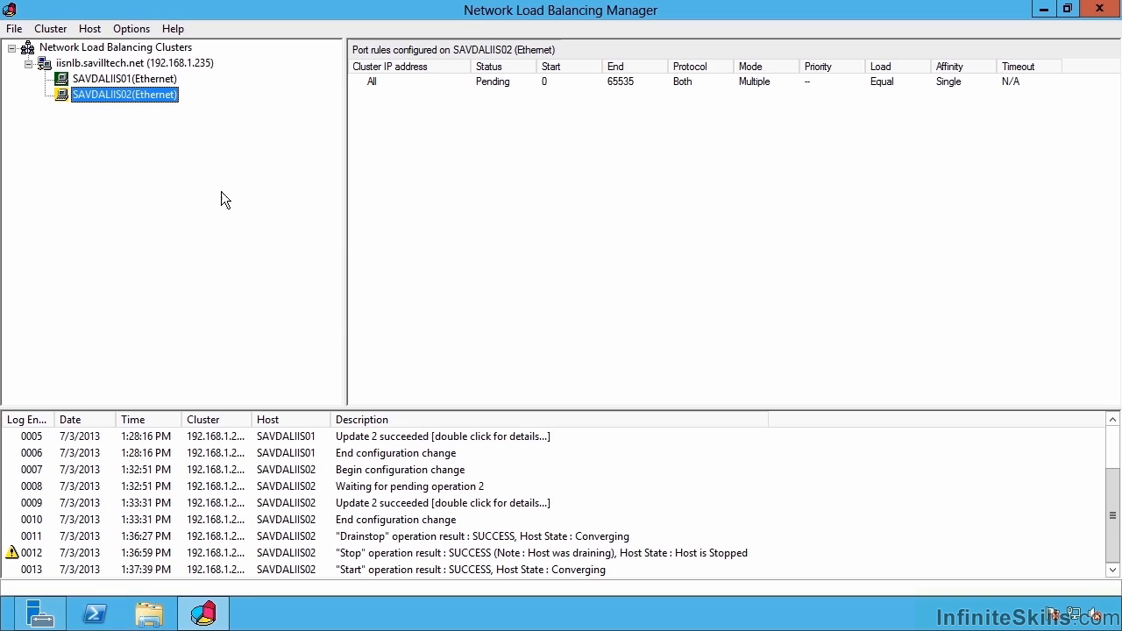
click(131, 63)
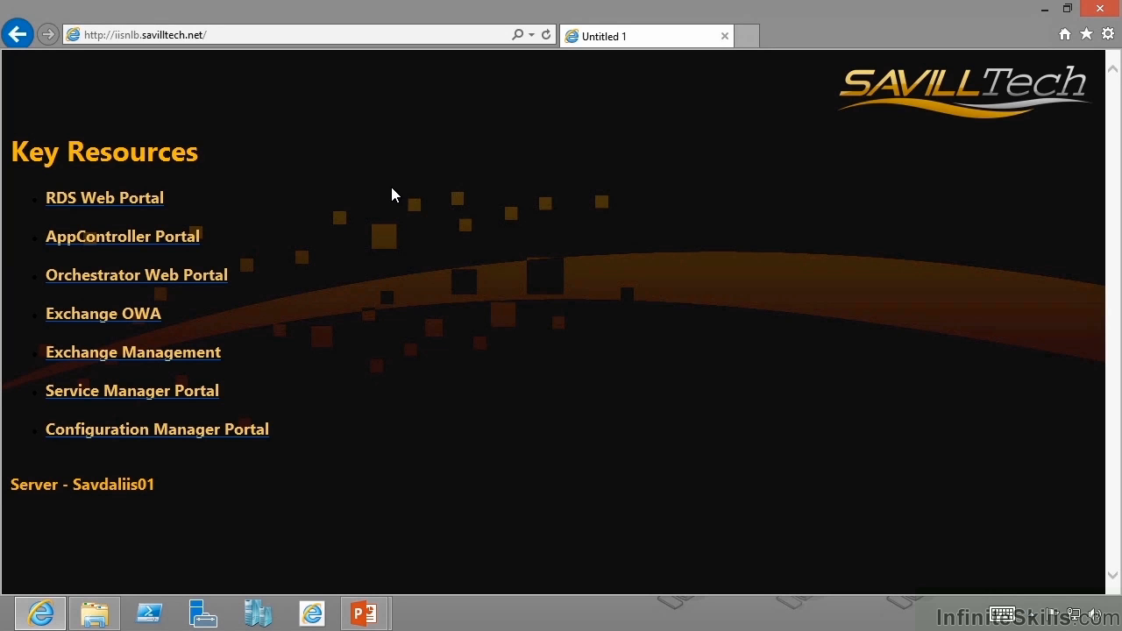
- Reload the cluster website in Internet Explorer several times to check which server responds
click(553, 38)
click(554, 39)
click(553, 35)
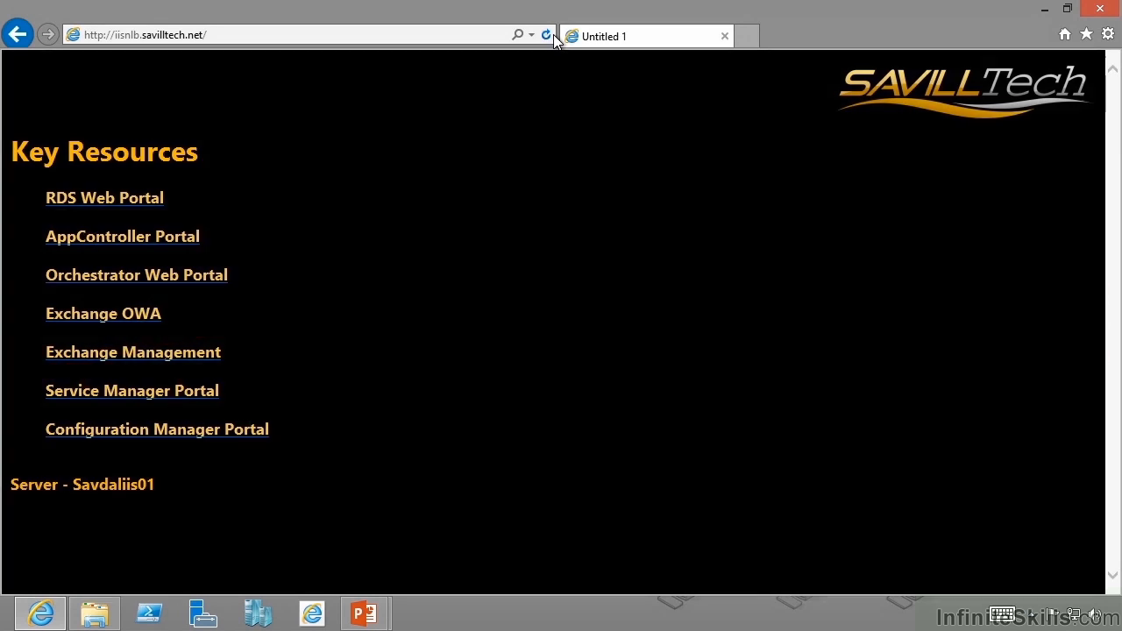
click(551, 35)
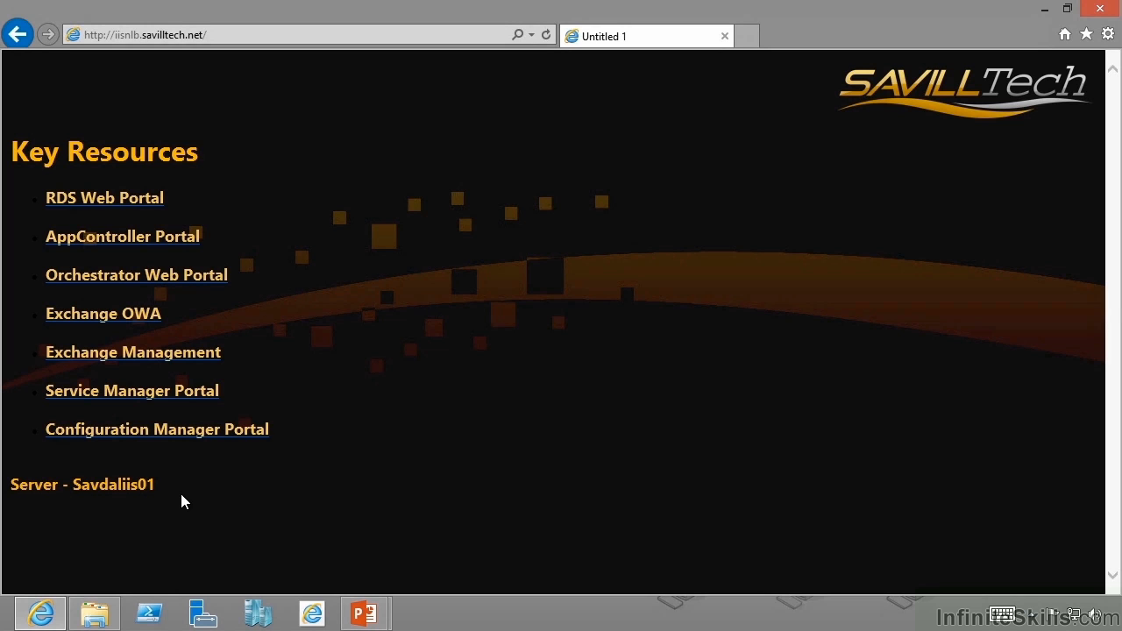
- Open Windows PowerShell ISE and filter its command list by nlbclust to find the NLB cluster cmdlets
key(super)
text(po)
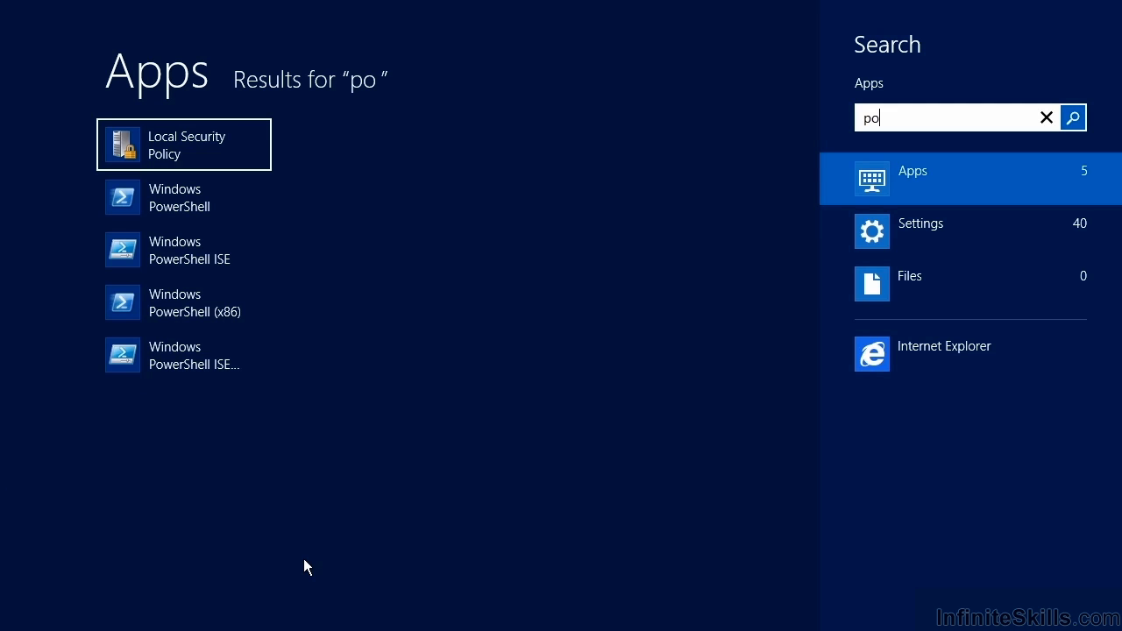
click(225, 262)
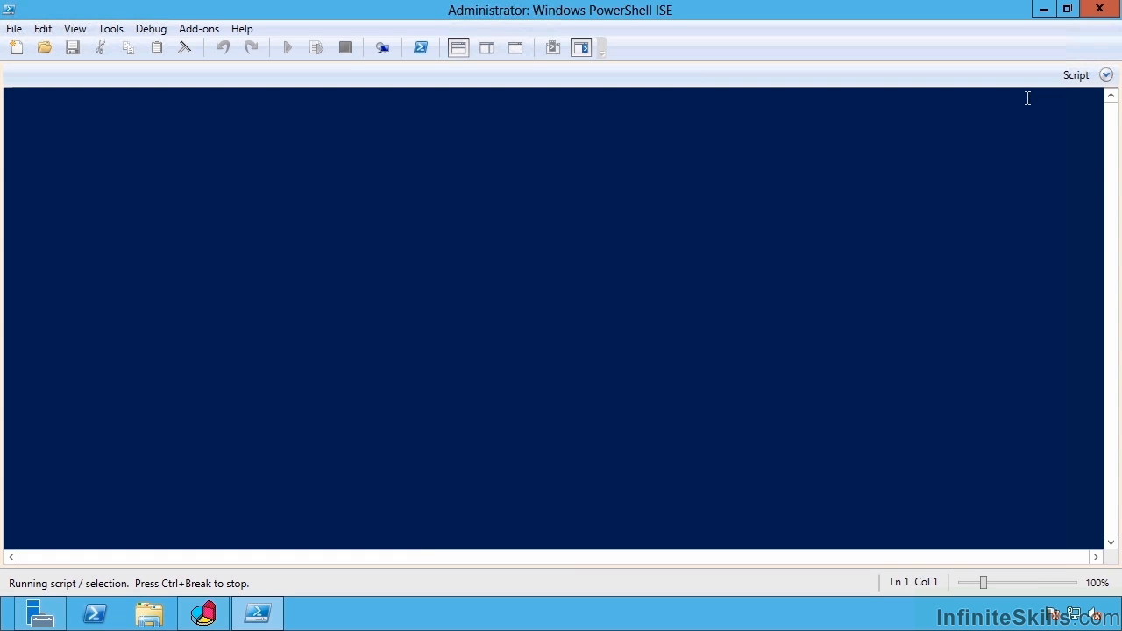
click(81, 36)
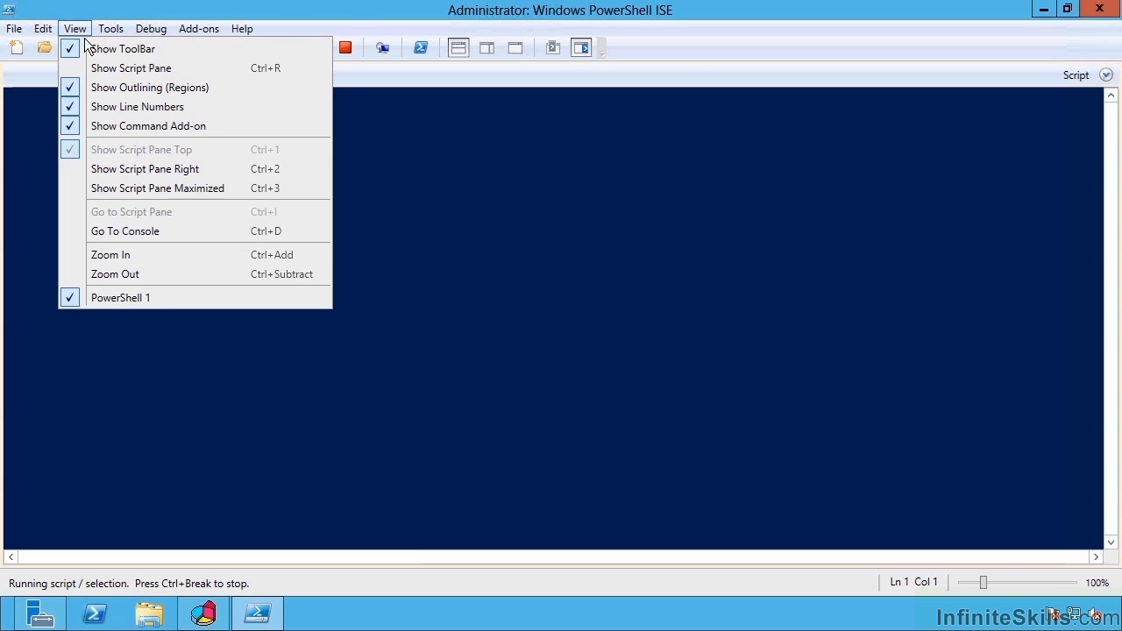
mouse_move(110, 28)
click(811, 18)
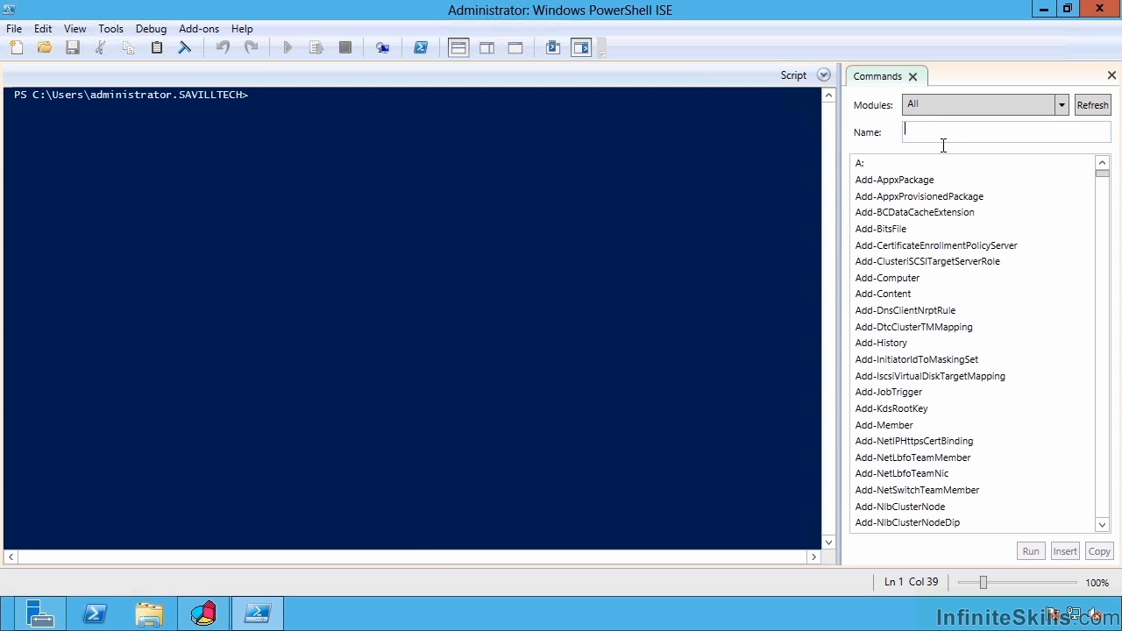
text(nlbclust)
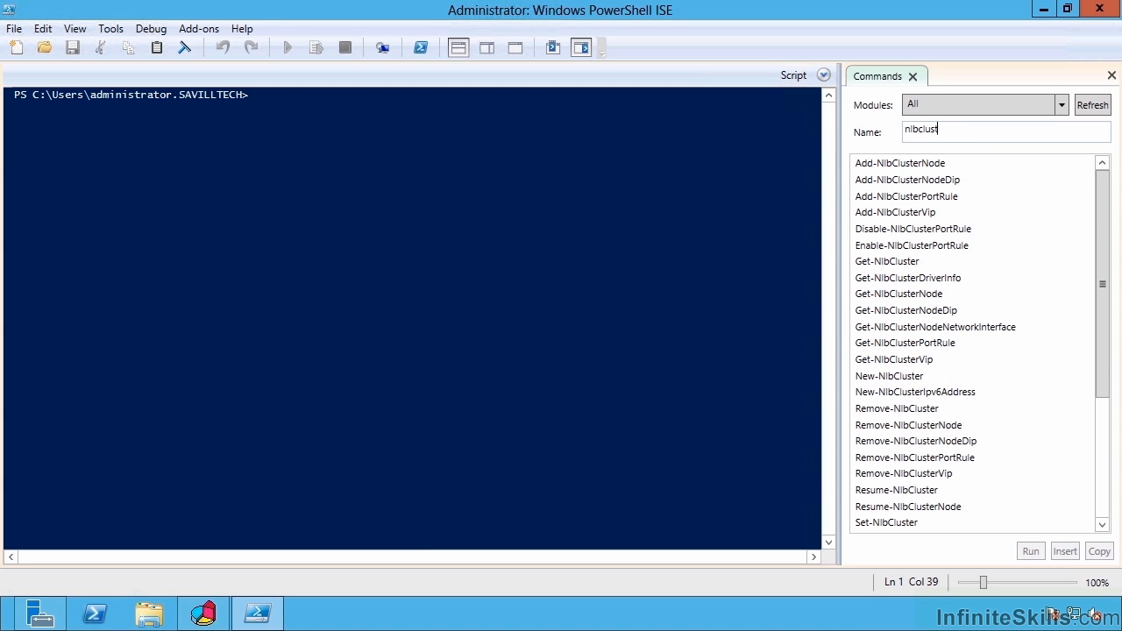
- Complete the command filter as nlbcluster and examine the parameters of New-NlbCluster, including the available OperationMode options
text(er)
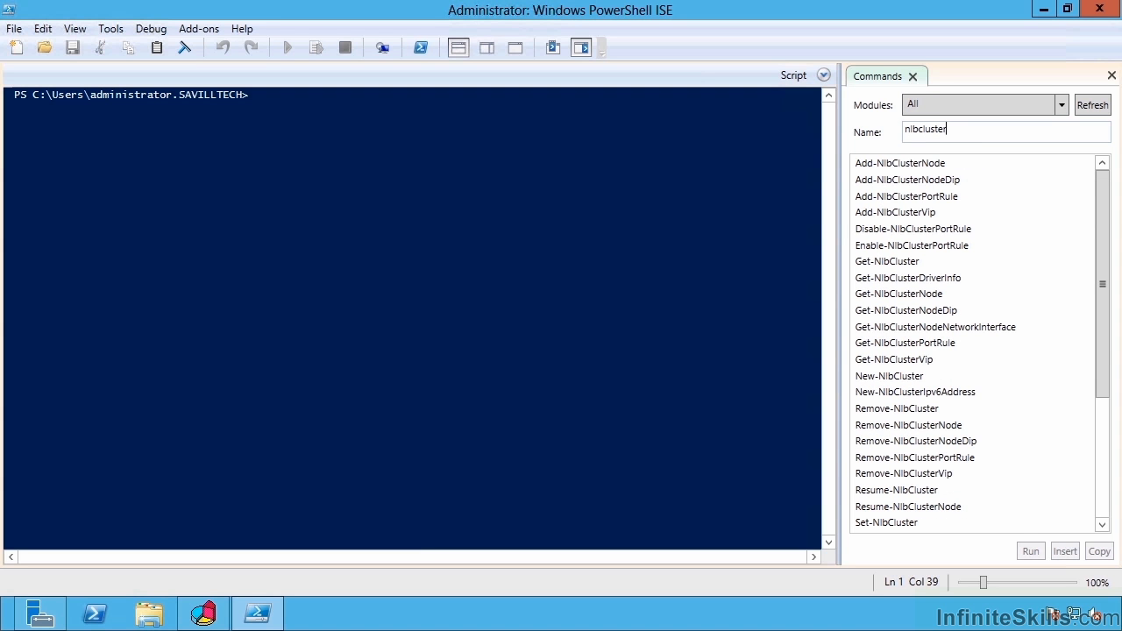
click(919, 382)
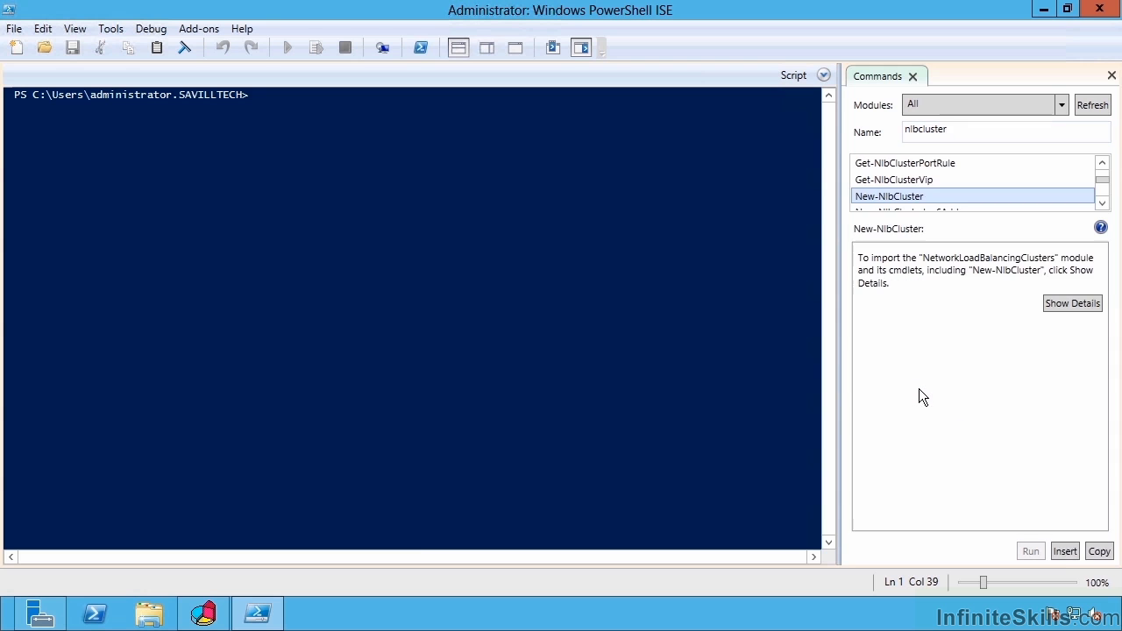
click(1089, 307)
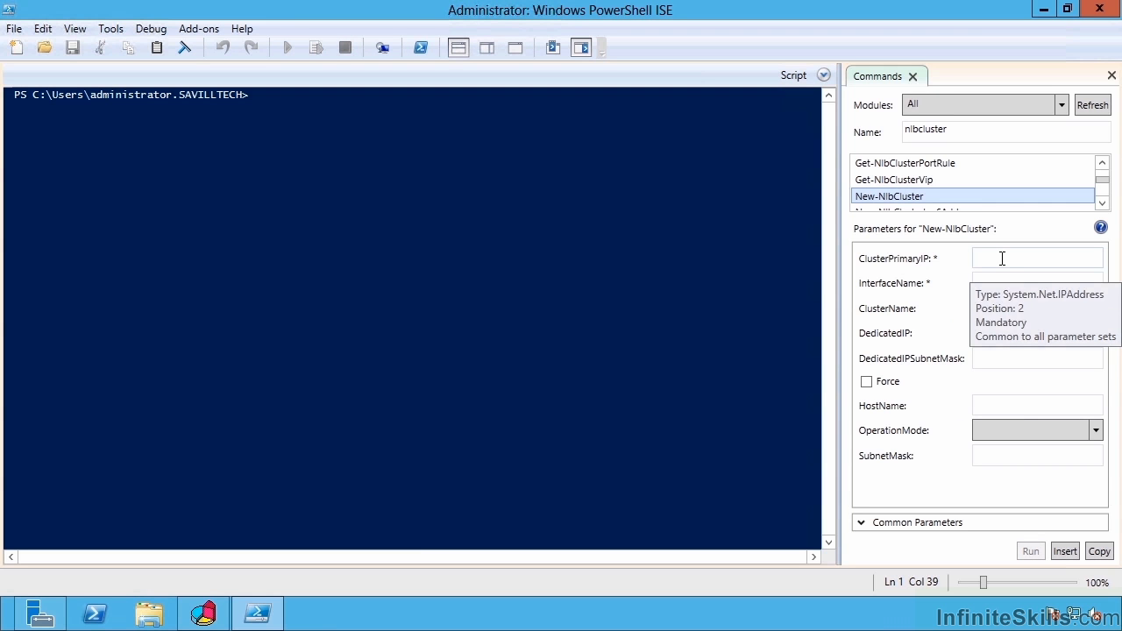
click(992, 263)
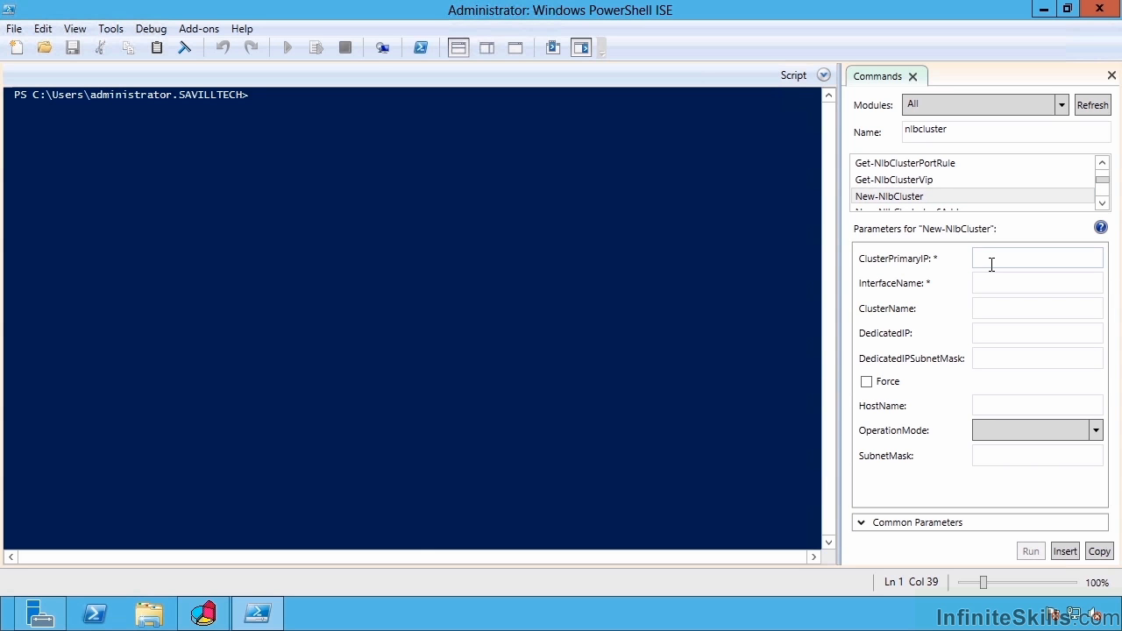
click(989, 285)
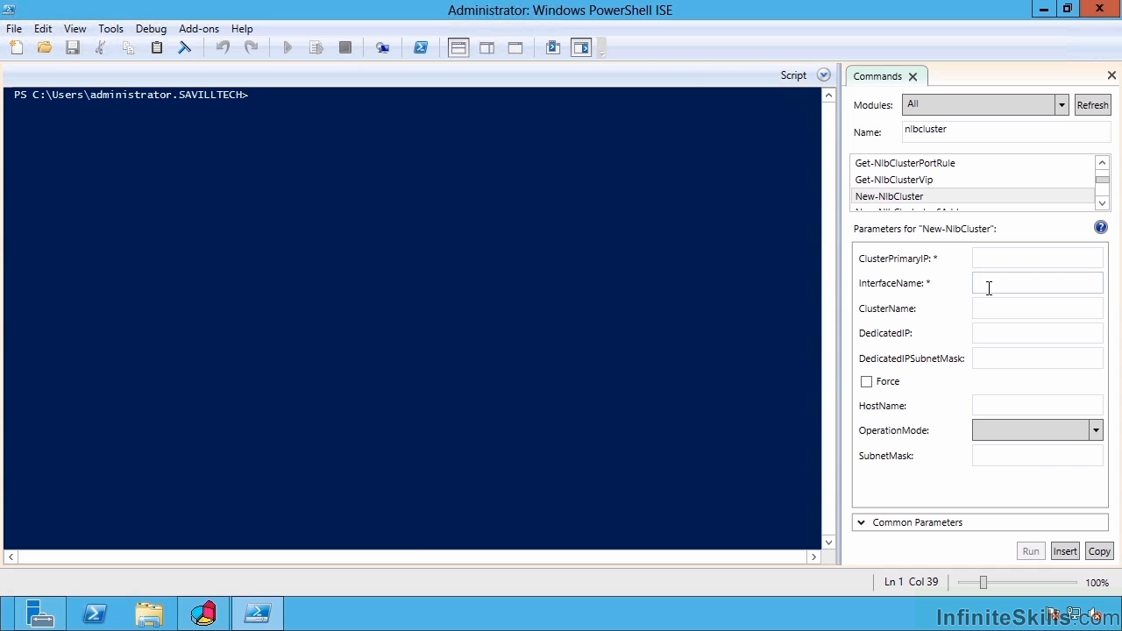
click(1000, 408)
click(1109, 438)
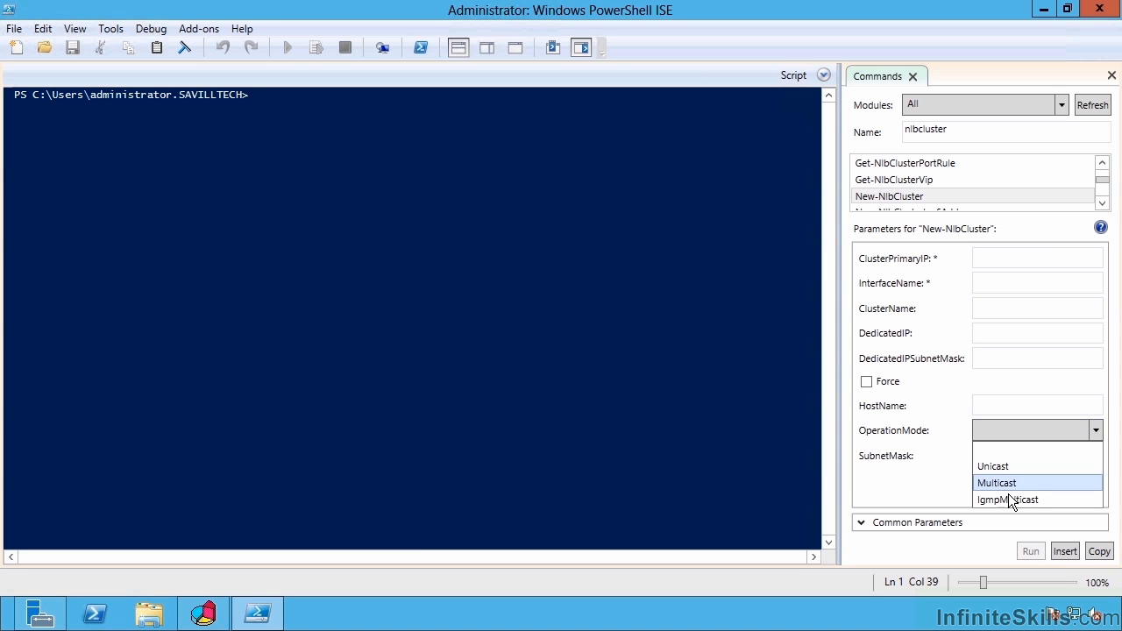
click(1005, 313)
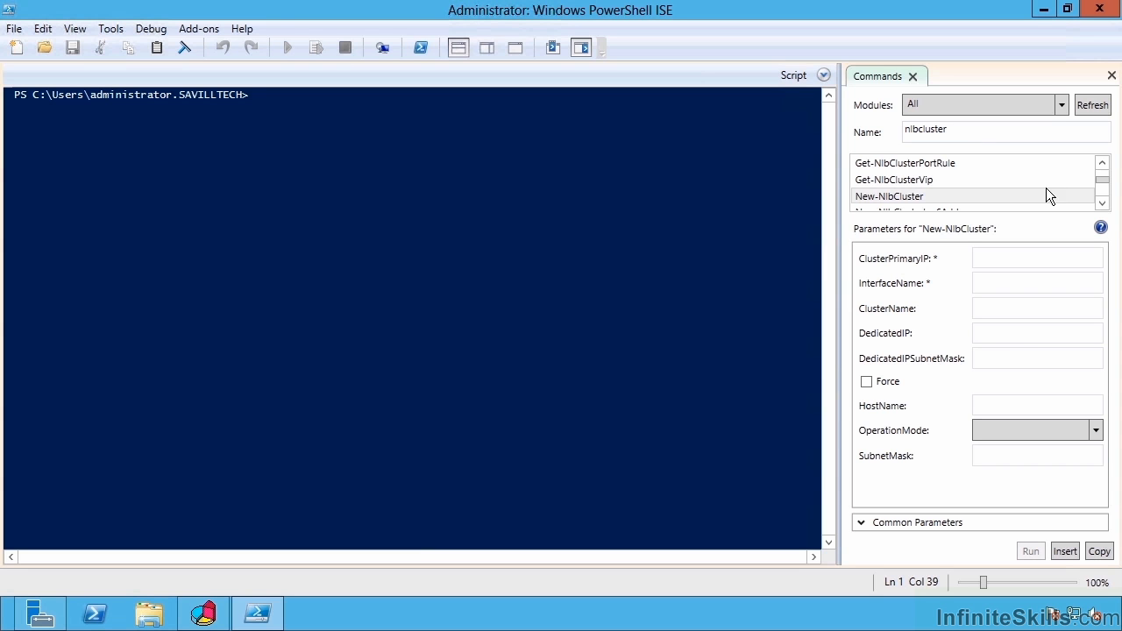
- Show the Add-NlbClusterNode cmdlet and examine its InterfaceName, NewNodeInterface and NewNodeName parameters
drag(1103, 180, 1103, 166)
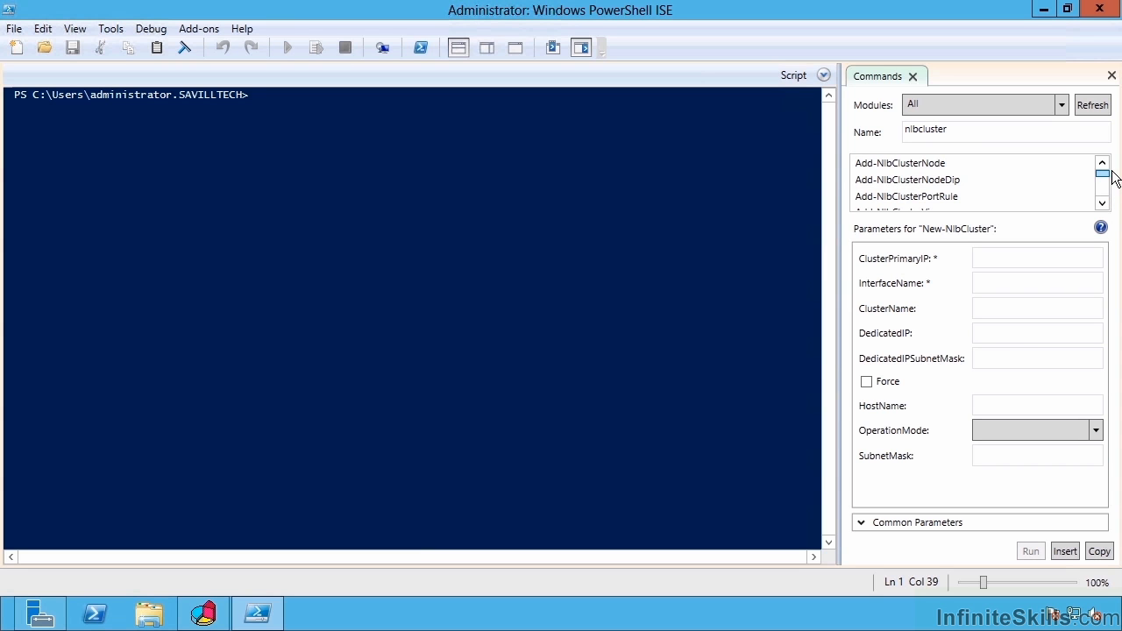
click(940, 177)
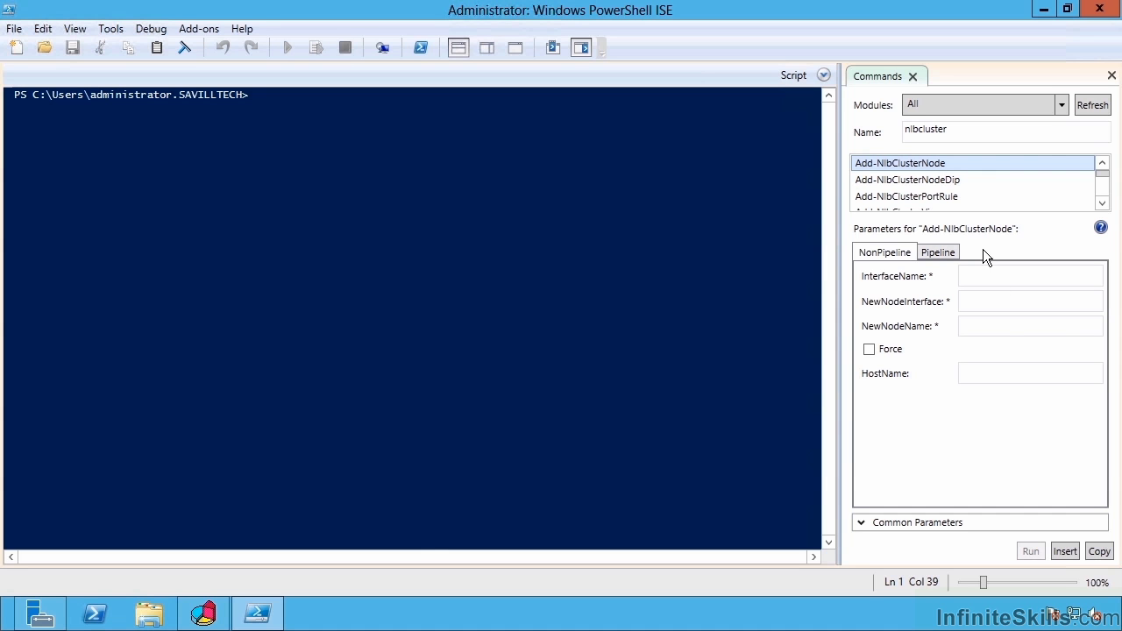
click(989, 283)
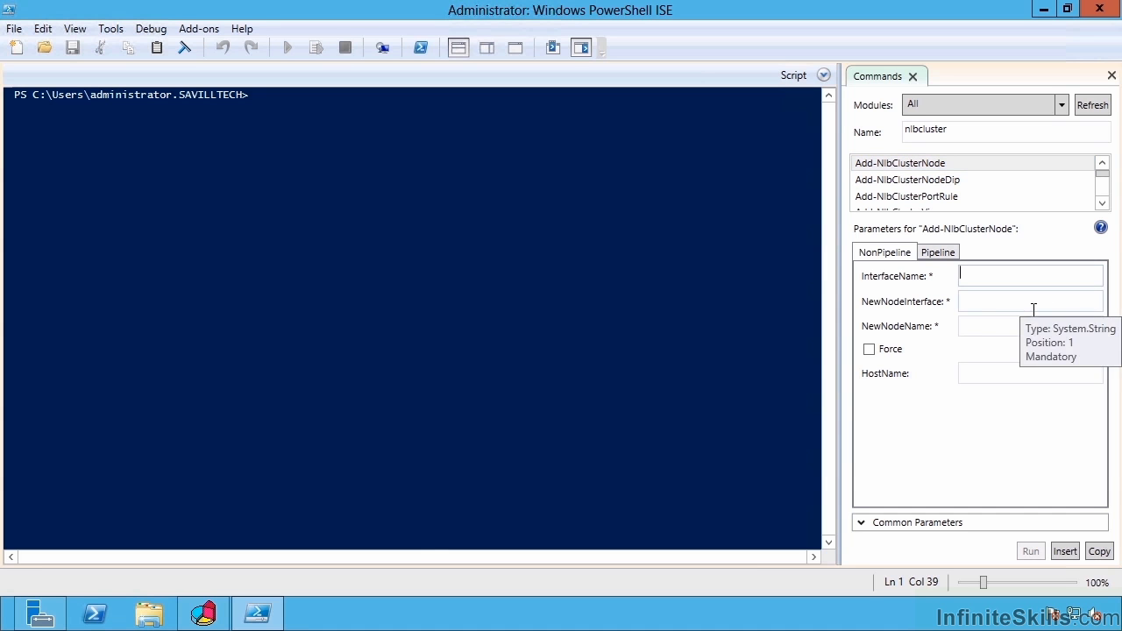
click(975, 330)
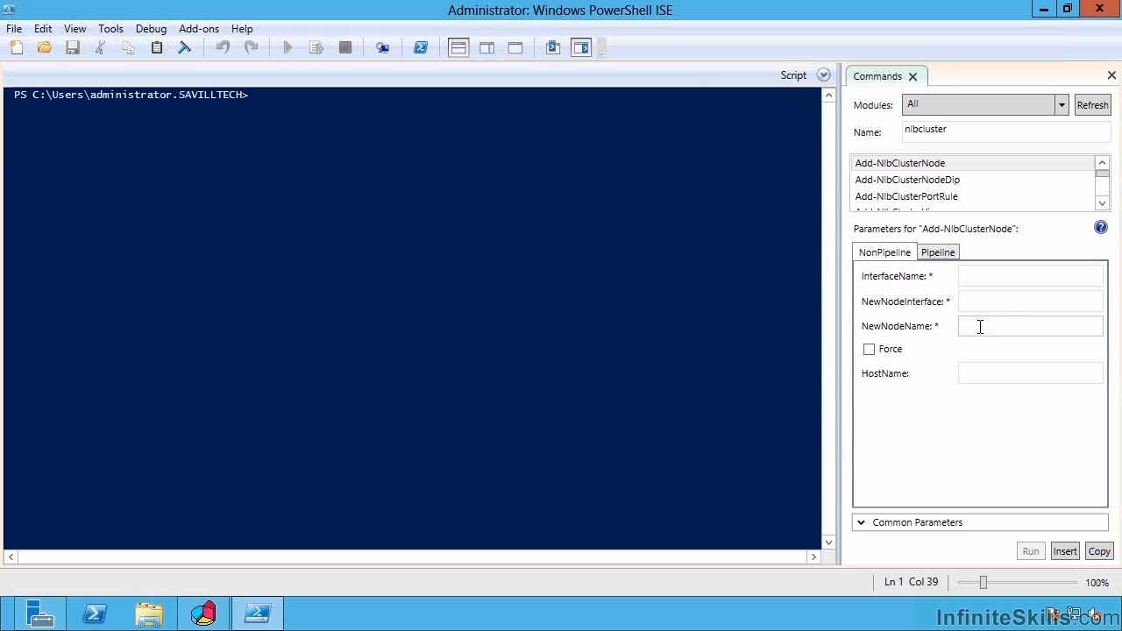
click(982, 309)
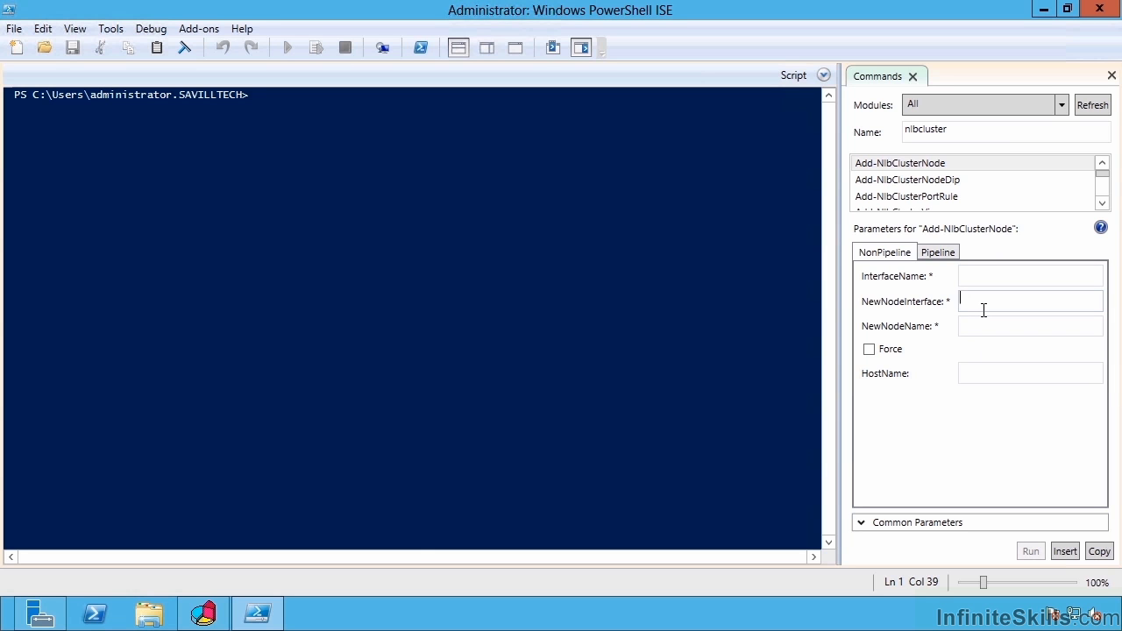